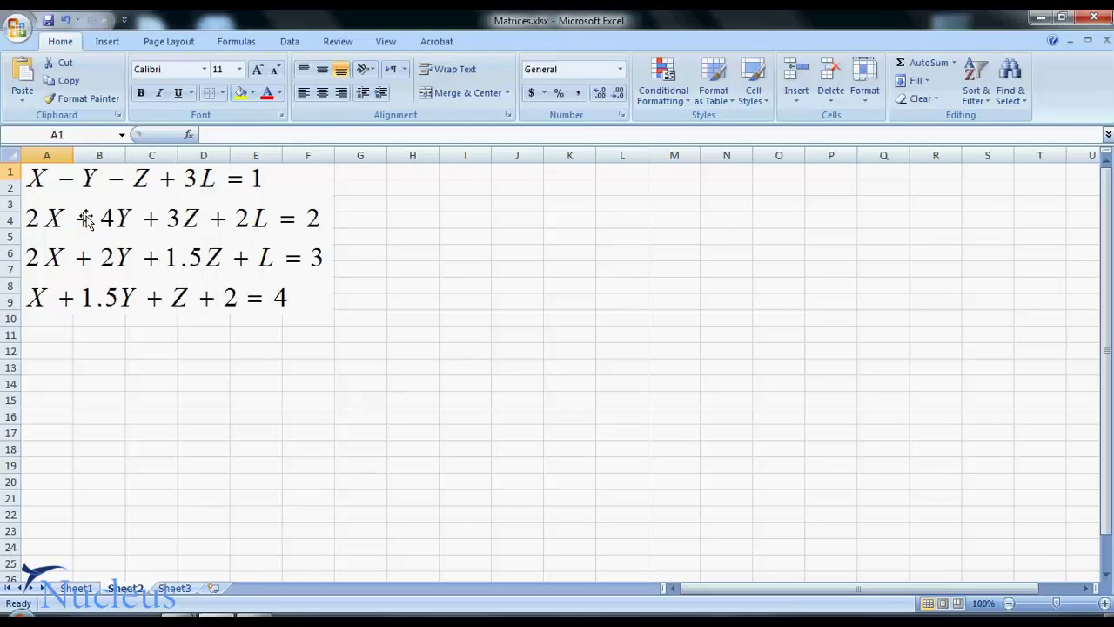
# Merge and center cells H3:K3 and enter the heading Matrix "A" in them
pyautogui.moveTo(389, 205); pyautogui.dragTo(570, 205)
pyautogui.click(429, 92)
pyautogui.write('Matrix')
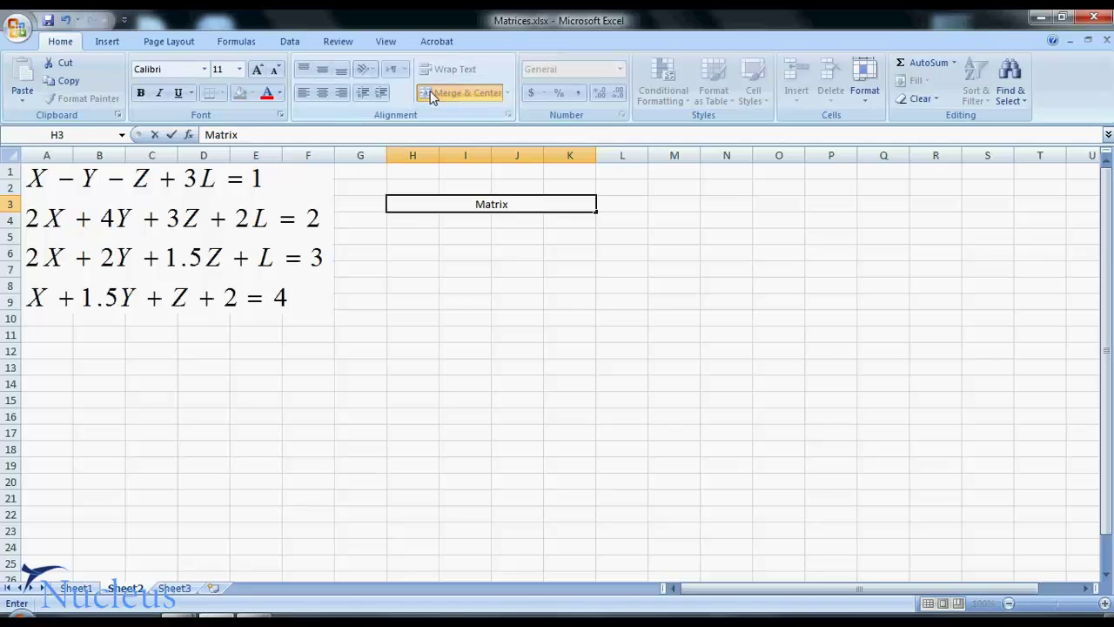
pyautogui.write(' "A"')
pyautogui.press('Return')
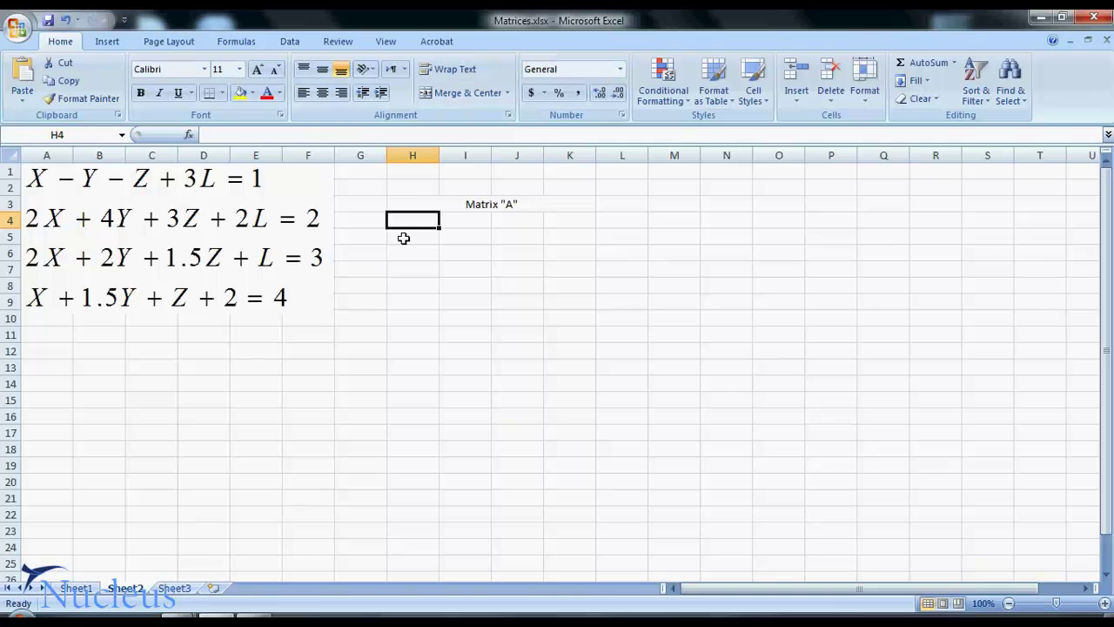
# Fill the first row of Matrix "A", H4:K4, with the coefficients 1, -1, -1 and 3
pyautogui.write('1')
pyautogui.press('Tab')
pyautogui.write('-1')
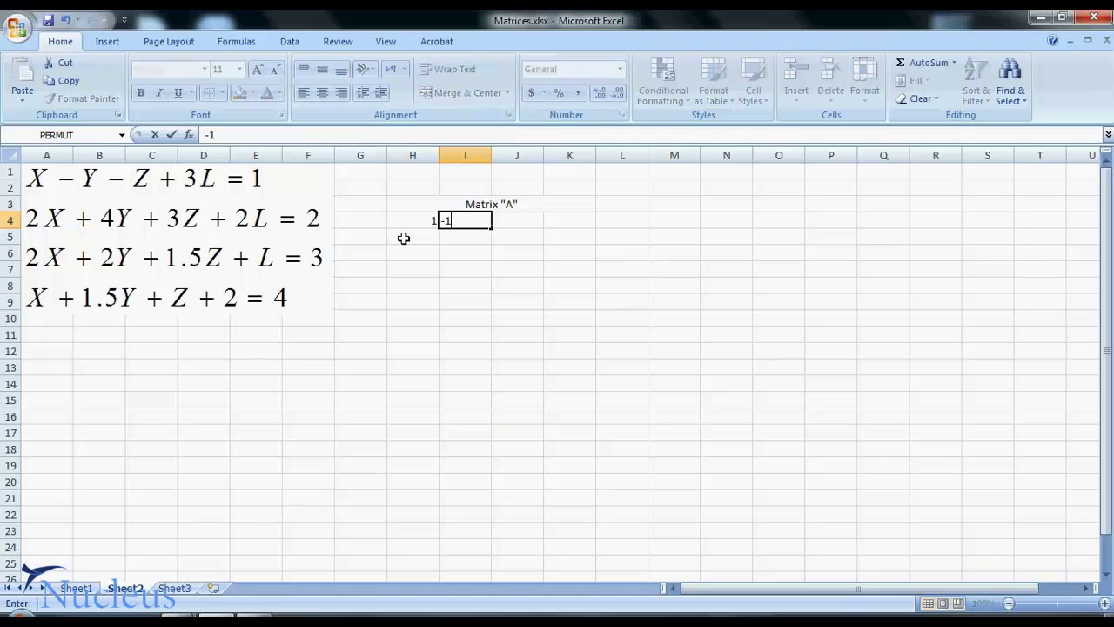
pyautogui.press('Tab')
pyautogui.write('-1')
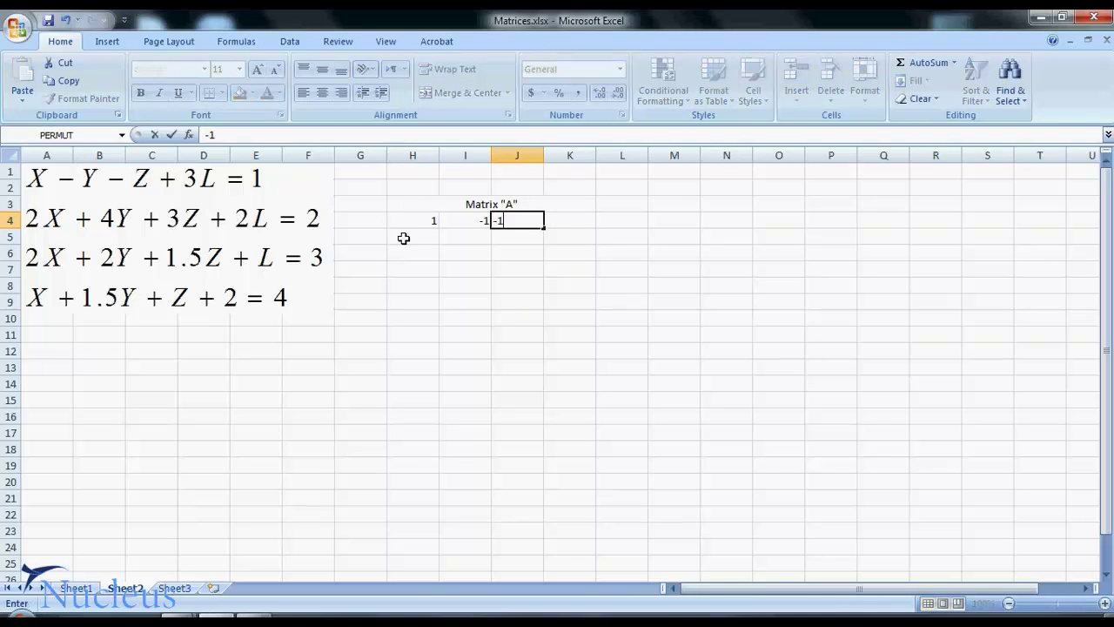
pyautogui.press('Tab')
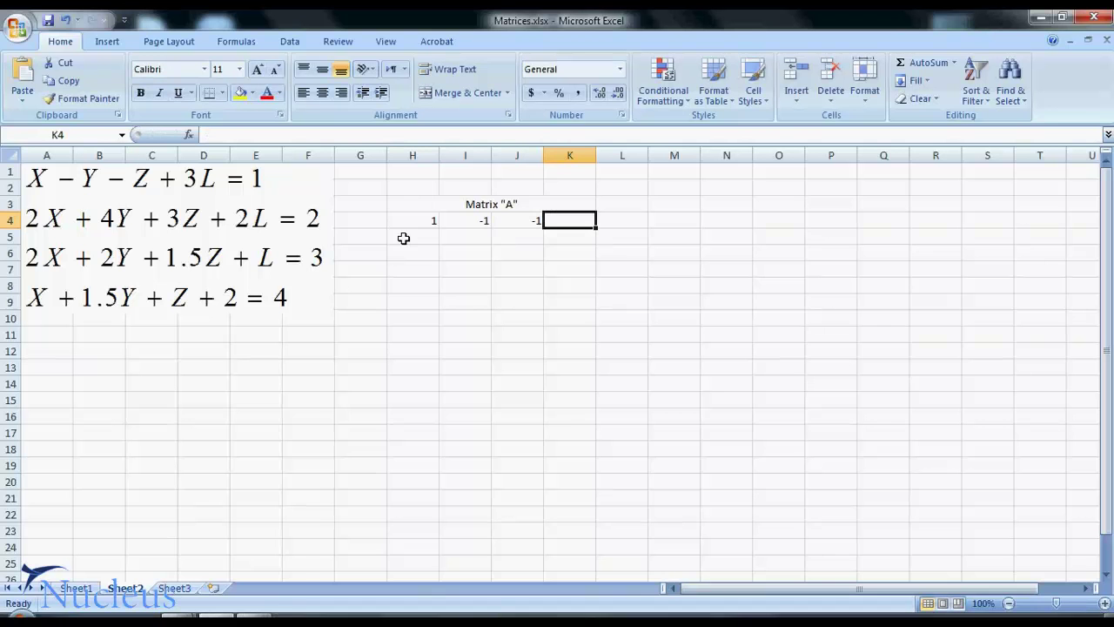
pyautogui.write('3')
pyautogui.press('Return')
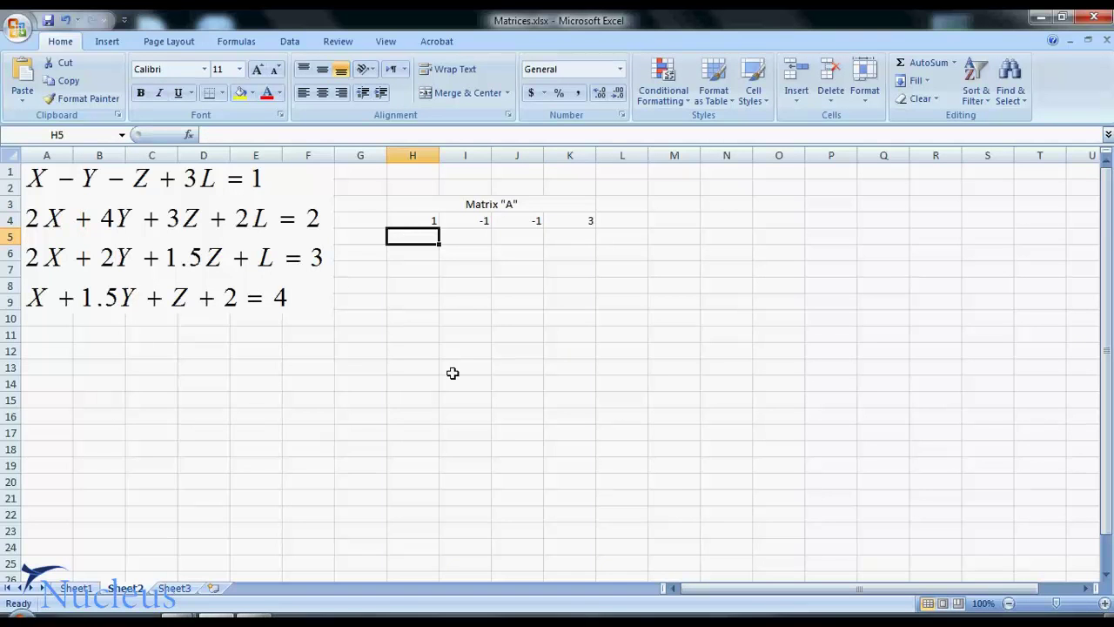
# Complete the X coefficients of Matrix "A" with 2, 2 and 1 in cells H5:H7
pyautogui.write('2')
pyautogui.press('Return')
pyautogui.write('2')
pyautogui.press('Return')
pyautogui.write('1')
pyautogui.press('Tab')
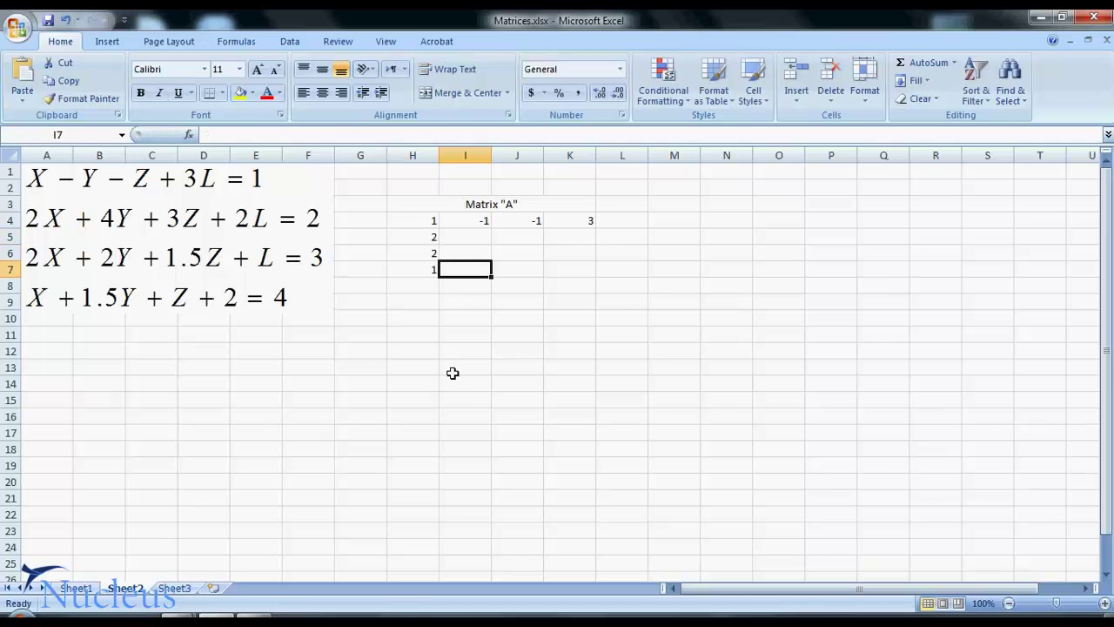
# Complete the Y coefficients of Matrix "A" with 4, 2 and 1.5 in cells I5:I7
pyautogui.write('1.5')
pyautogui.hotkey('shift', 'Return')
pyautogui.write('2')
pyautogui.hotkey('shift', 'Return')
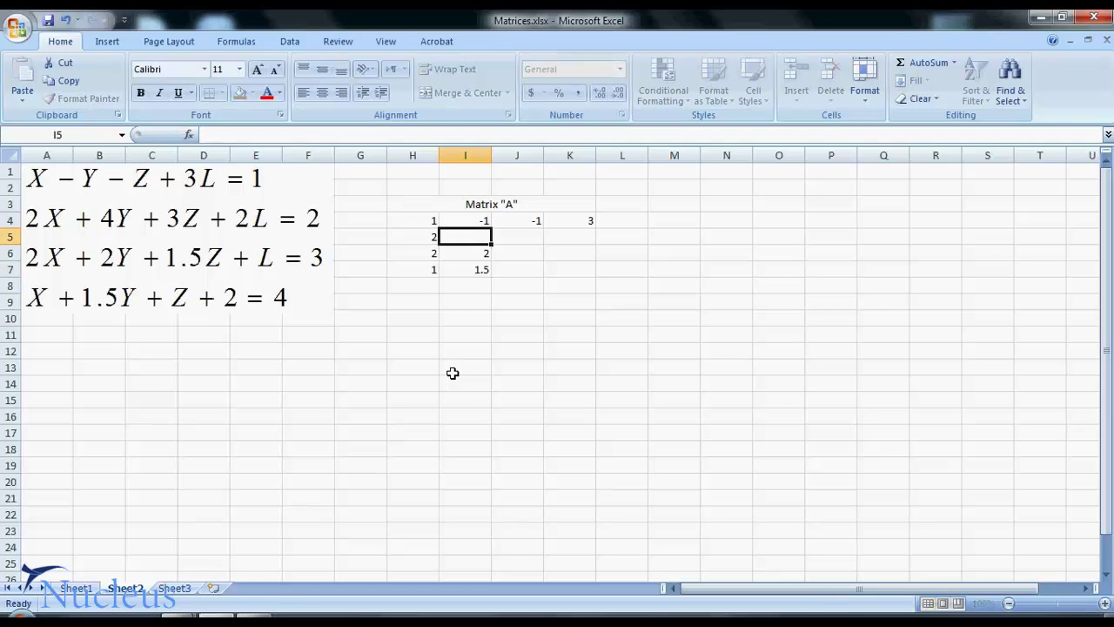
pyautogui.write('4')
pyautogui.press('Tab')
# Complete the Z coefficients of Matrix "A" with 3, 1.5 and 1 in cells J5:J7
pyautogui.write('3')
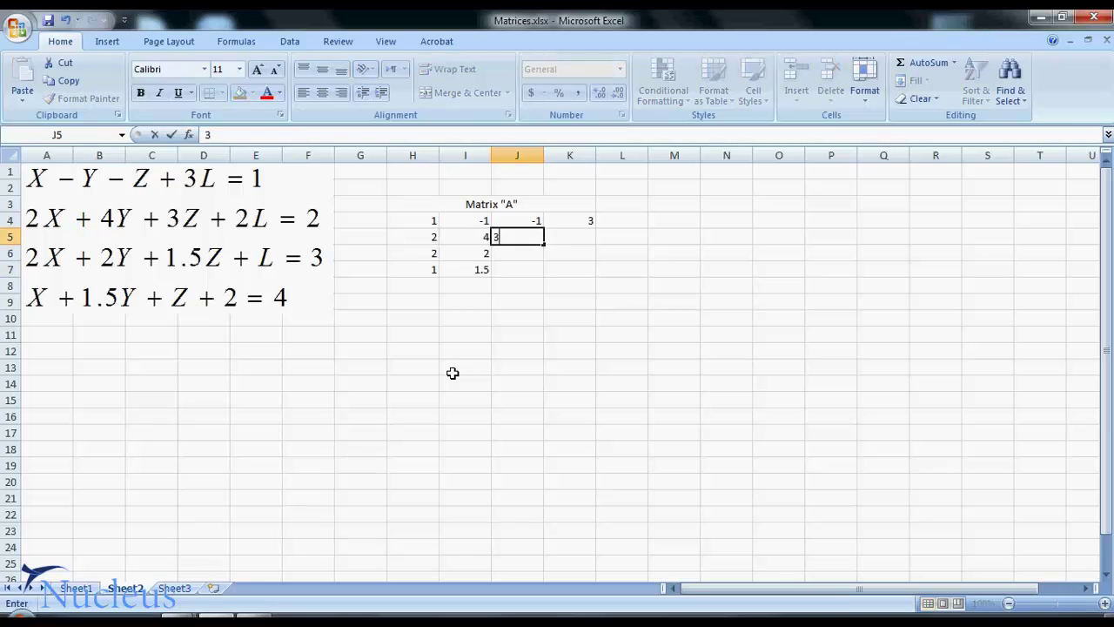
pyautogui.press('Return')
pyautogui.write('1.5')
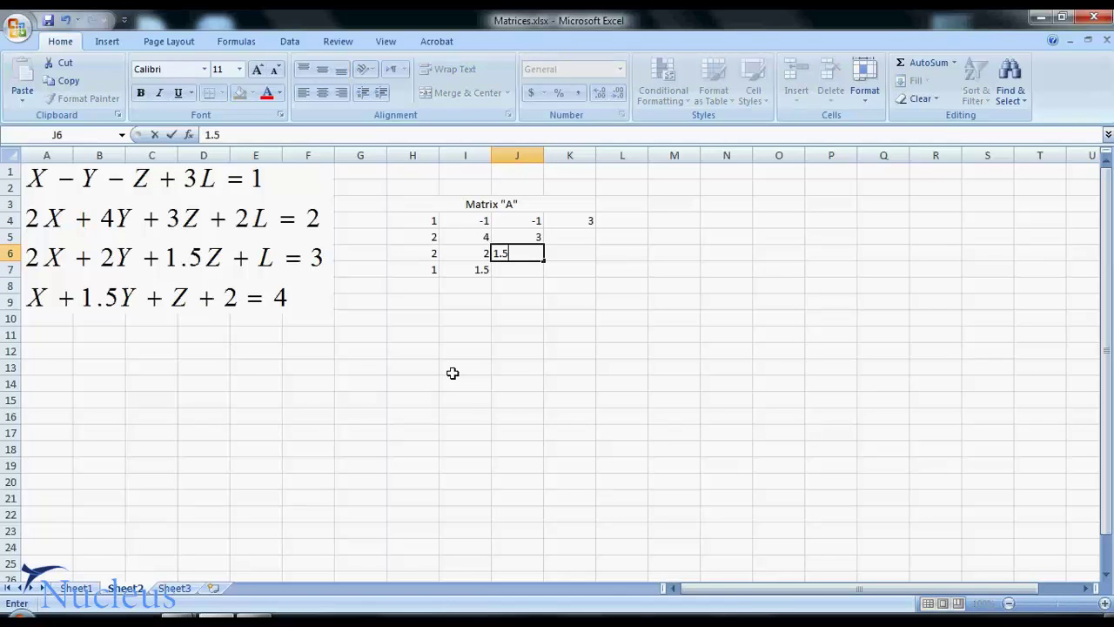
pyautogui.press('Return')
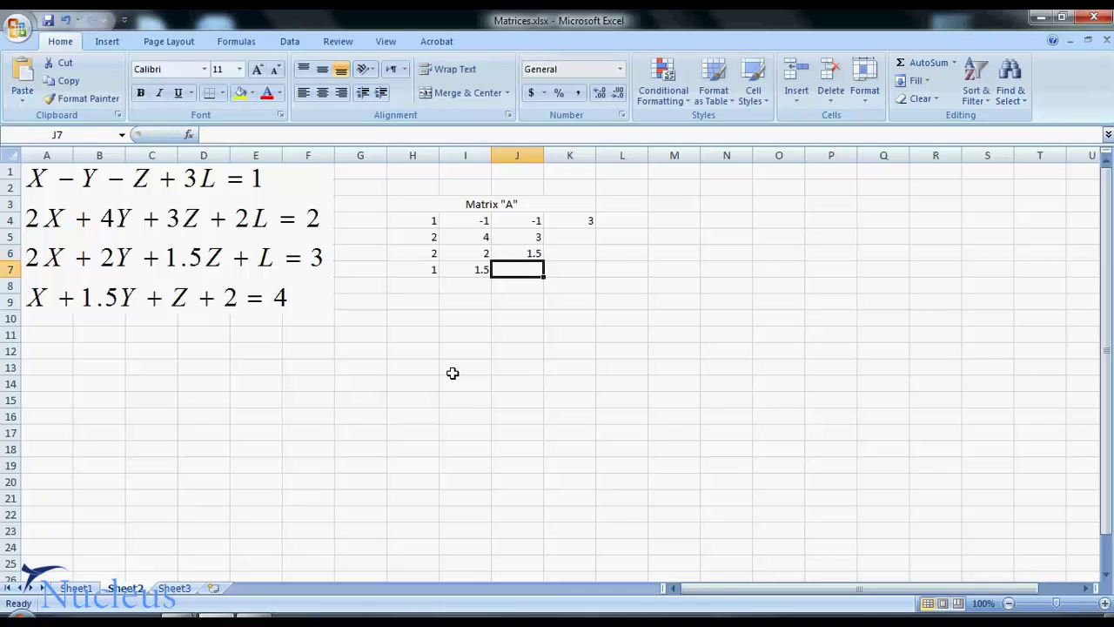
pyautogui.write('1')
pyautogui.press('Tab')
# Complete the last column of Matrix "A" with 2, 1 and 2 in cells K5:K7
pyautogui.write('2')
pyautogui.press('Up')
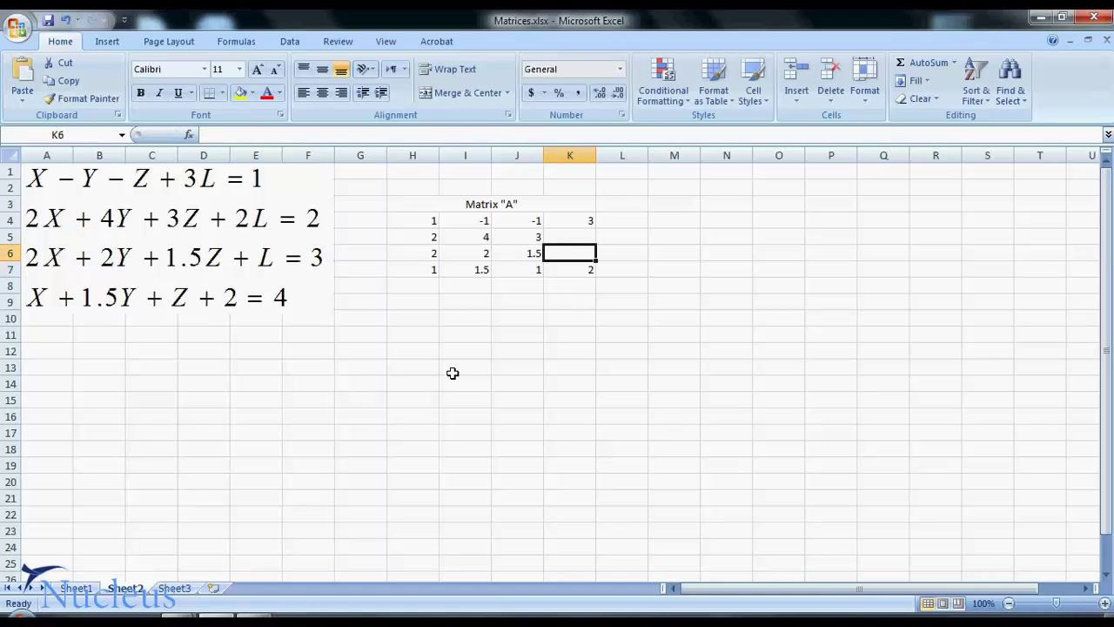
pyautogui.write('1')
pyautogui.press('Up')
pyautogui.write('2')
pyautogui.press('Tab')
pyautogui.press('Down')
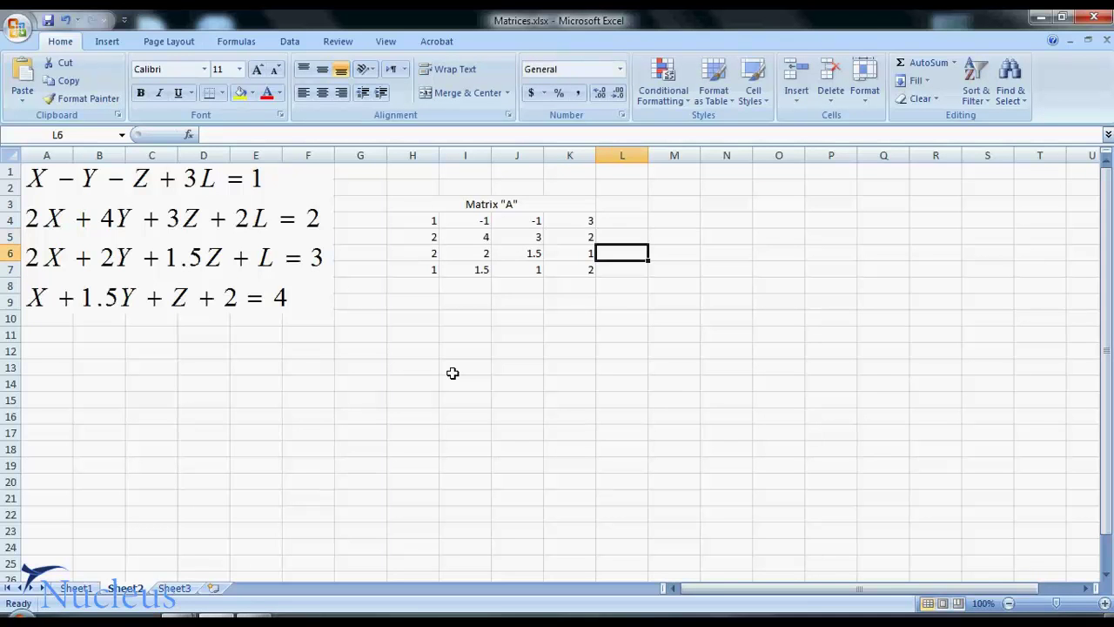
# Apply outside borders to the merged Matrix "A" heading in row 3
pyautogui.press('Up')
pyautogui.press('Up')
pyautogui.press('Up')
pyautogui.press('Left')
pyautogui.press('Left')
pyautogui.press('Left')
pyautogui.press('Left')
pyautogui.hotkey('shift', 'Right')
pyautogui.hotkey('shift', 'Right')
pyautogui.hotkey('shift', 'Right')
pyautogui.hotkey('alt', 'h')
pyautogui.press('m')
pyautogui.press('c')
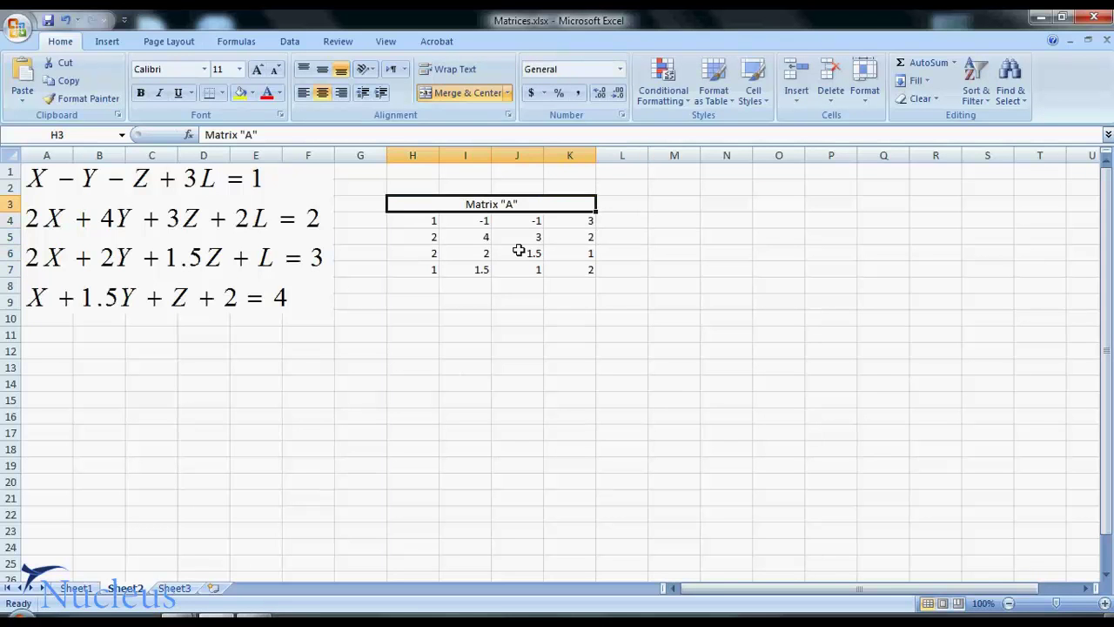
pyautogui.click(222, 93)
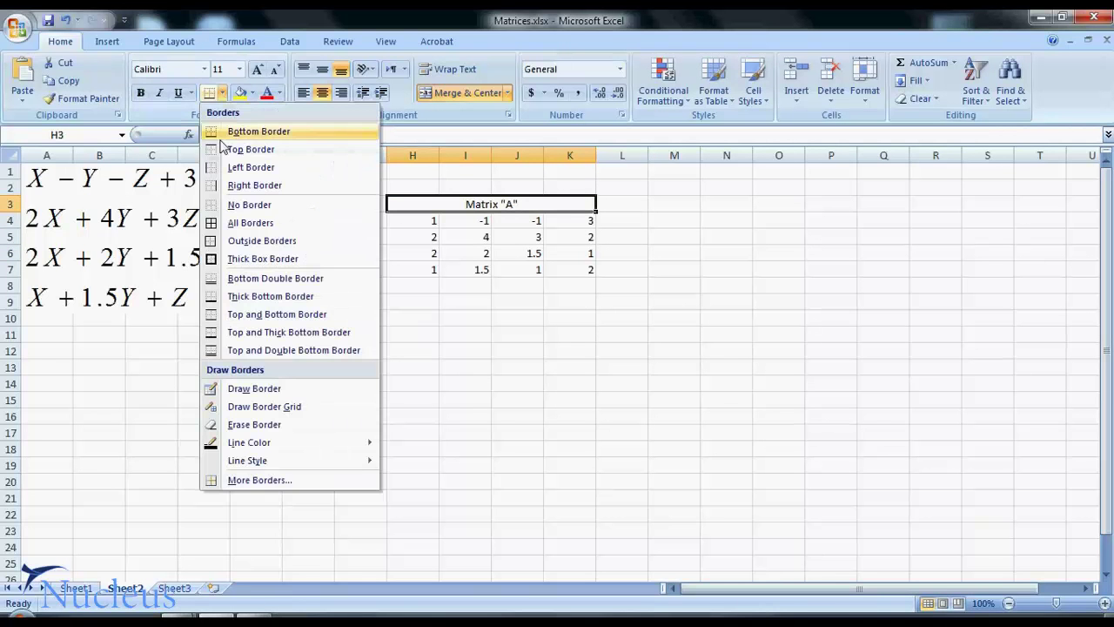
pyautogui.click(246, 240)
# Give the Matrix "A" heading a dark navy blue fill and white font color
pyautogui.click(252, 93)
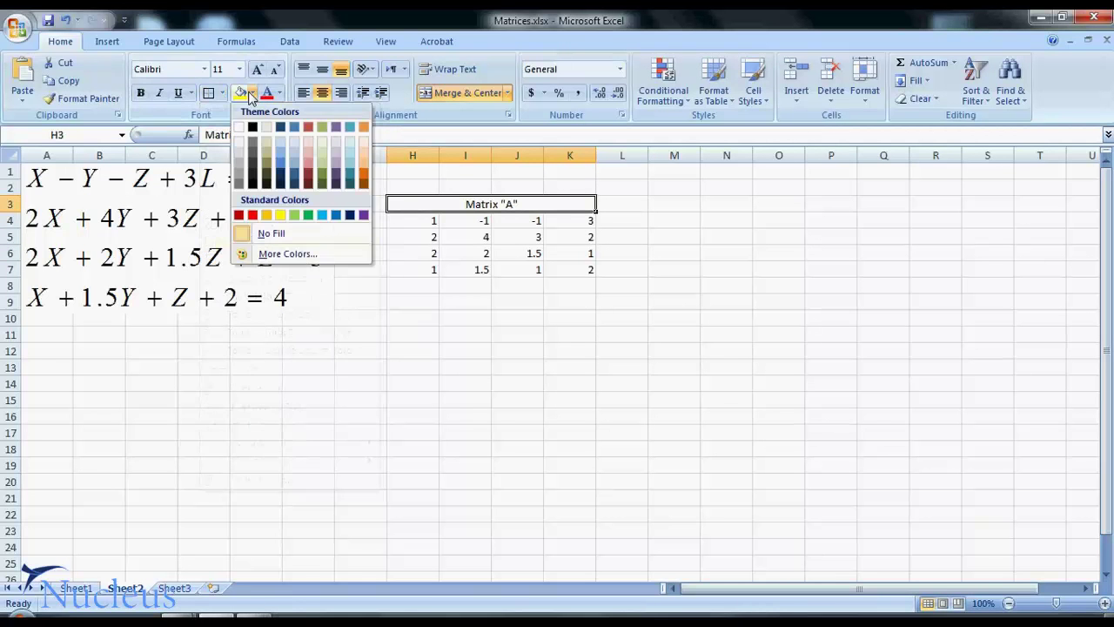
pyautogui.click(282, 185)
pyautogui.click(278, 93)
pyautogui.click(271, 145)
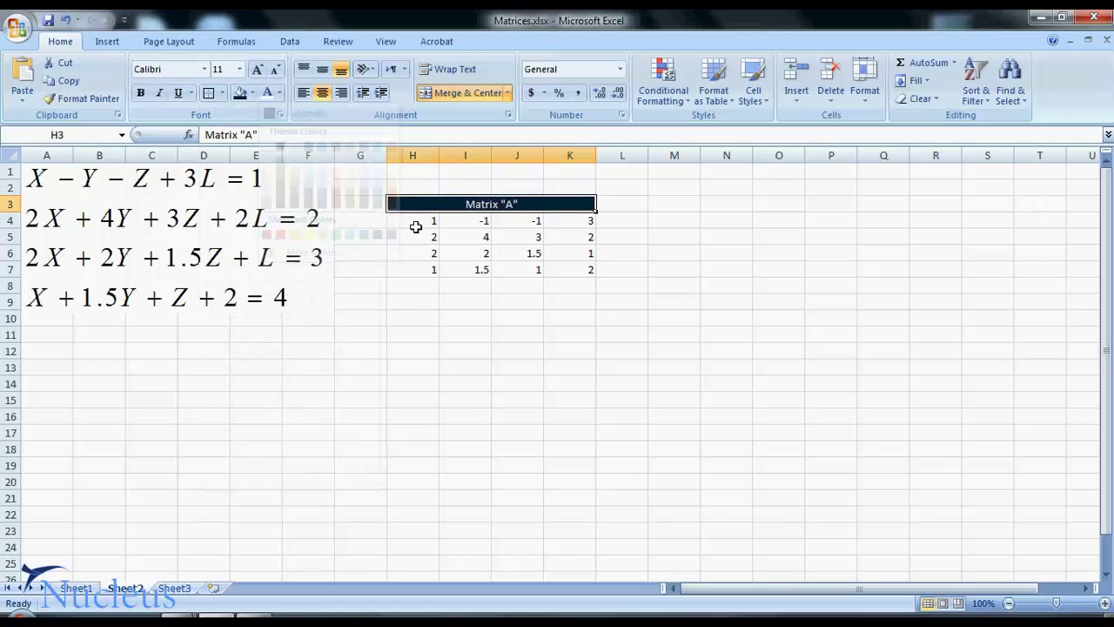
# Center the Matrix "A" values in H4:K7 and give them a light blue fill
pyautogui.moveTo(415, 226); pyautogui.dragTo(576, 263)
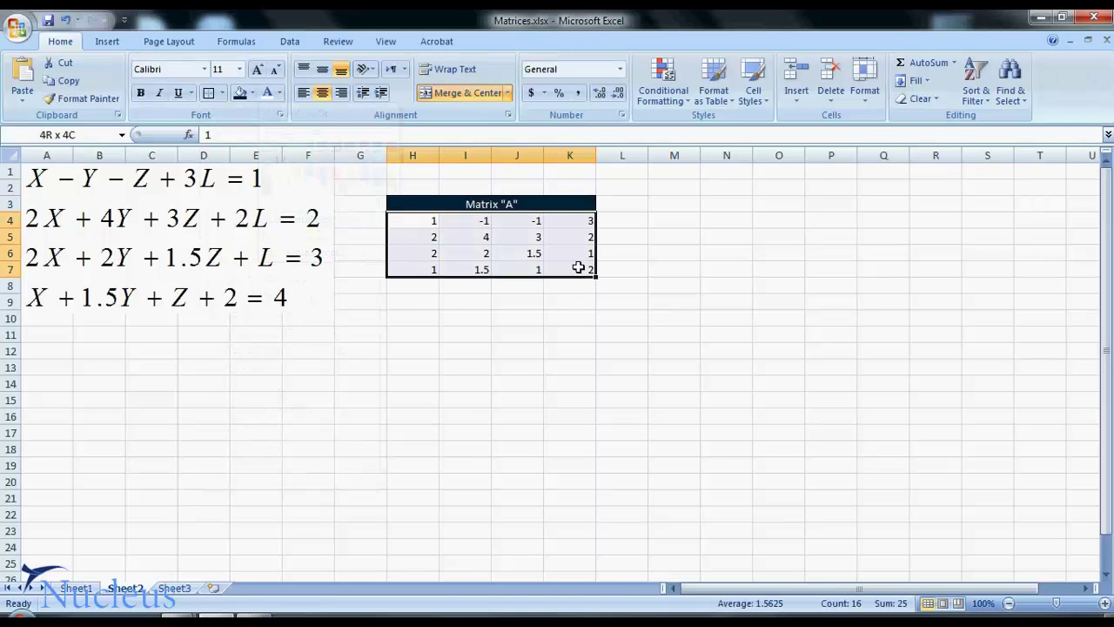
pyautogui.click(322, 93)
pyautogui.click(253, 93)
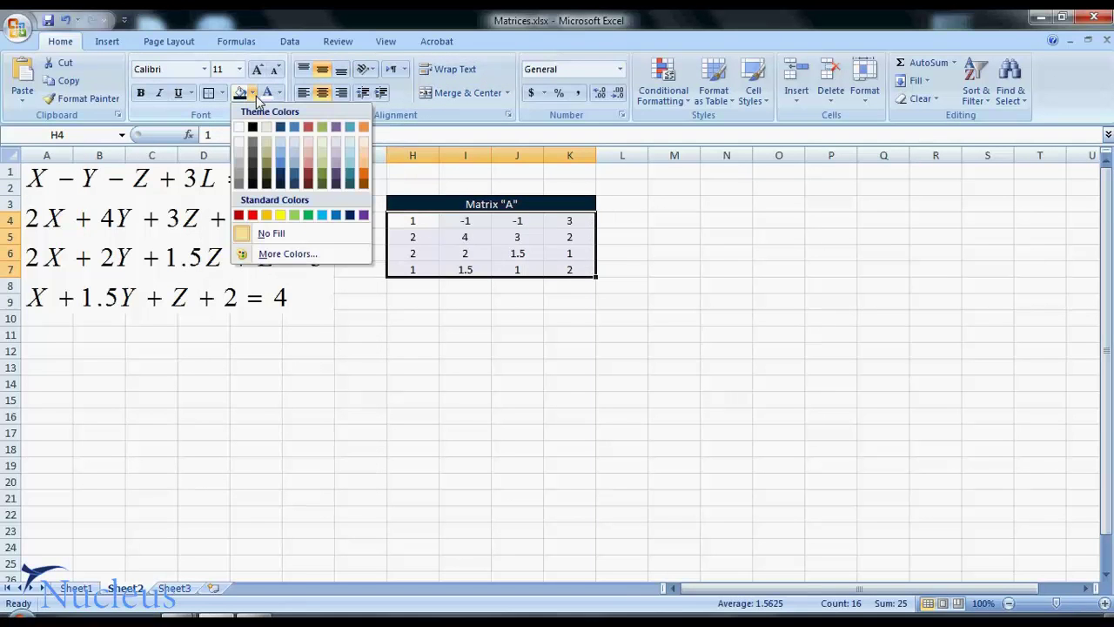
pyautogui.click(294, 141)
pyautogui.click(527, 320)
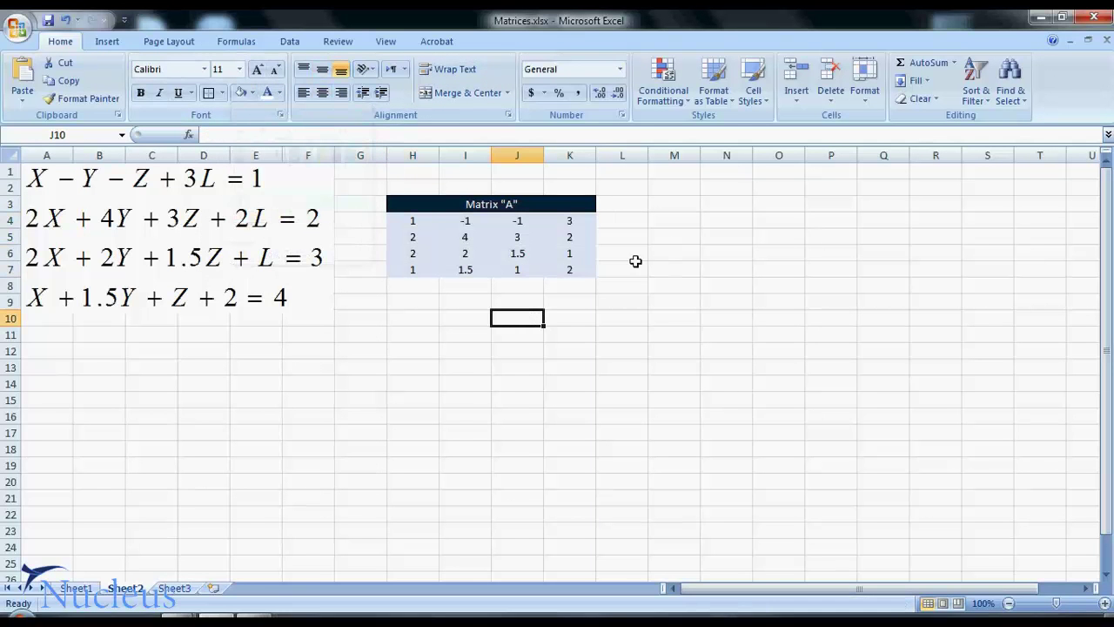
# Enter the heading Matrix "B" in cell M3
pyautogui.scroll(2, 669, 228)
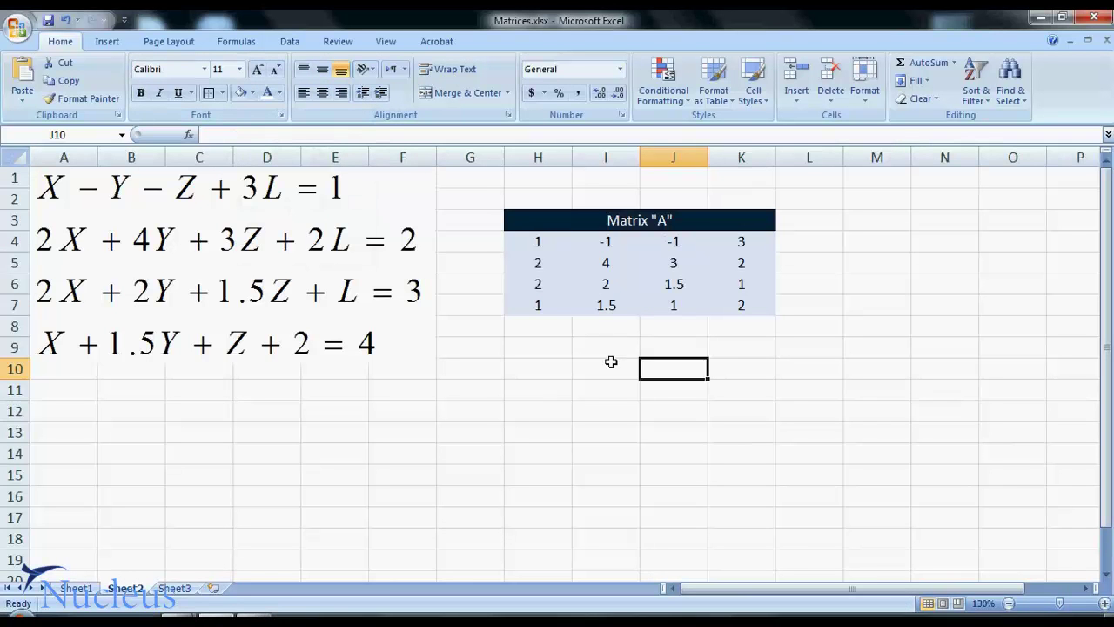
pyautogui.click(891, 265)
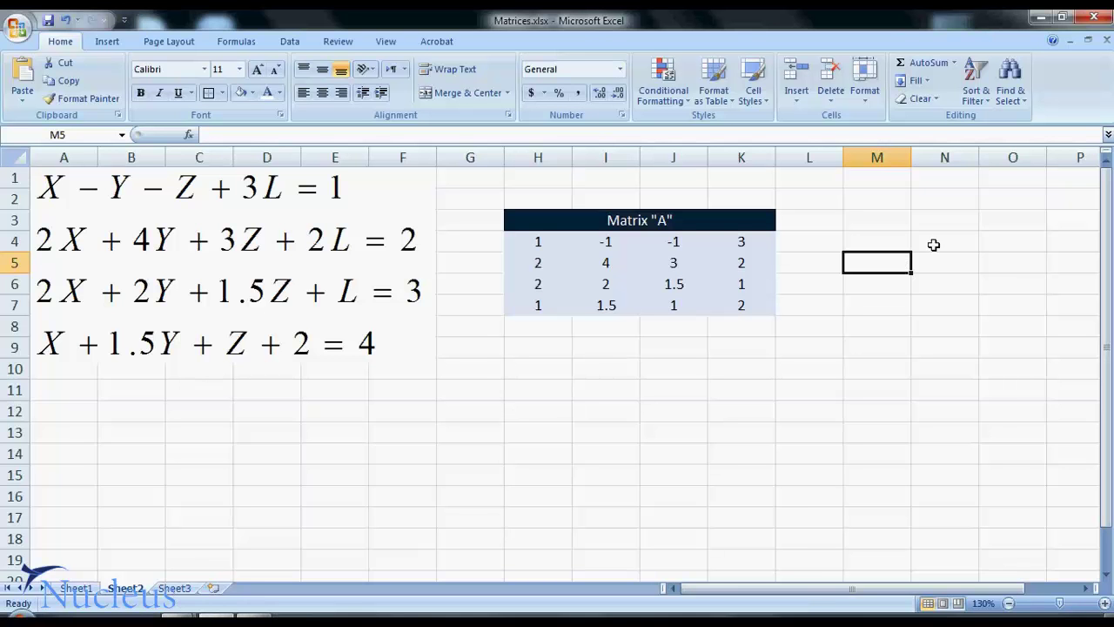
pyautogui.click(900, 216)
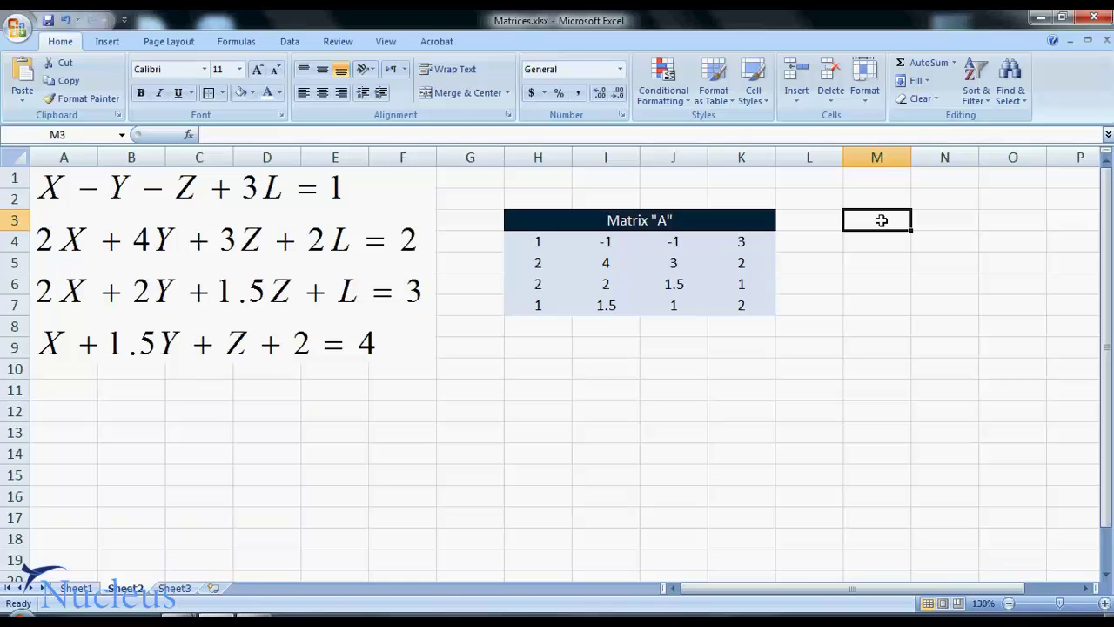
pyautogui.write('Matrix')
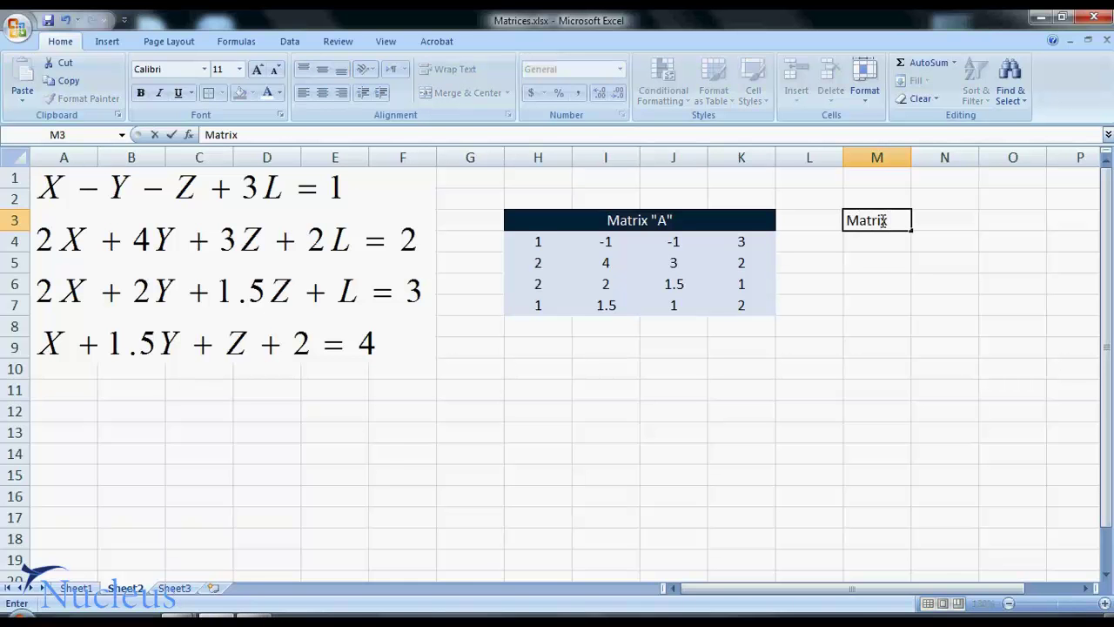
pyautogui.write(' "B"')
pyautogui.press('Return')
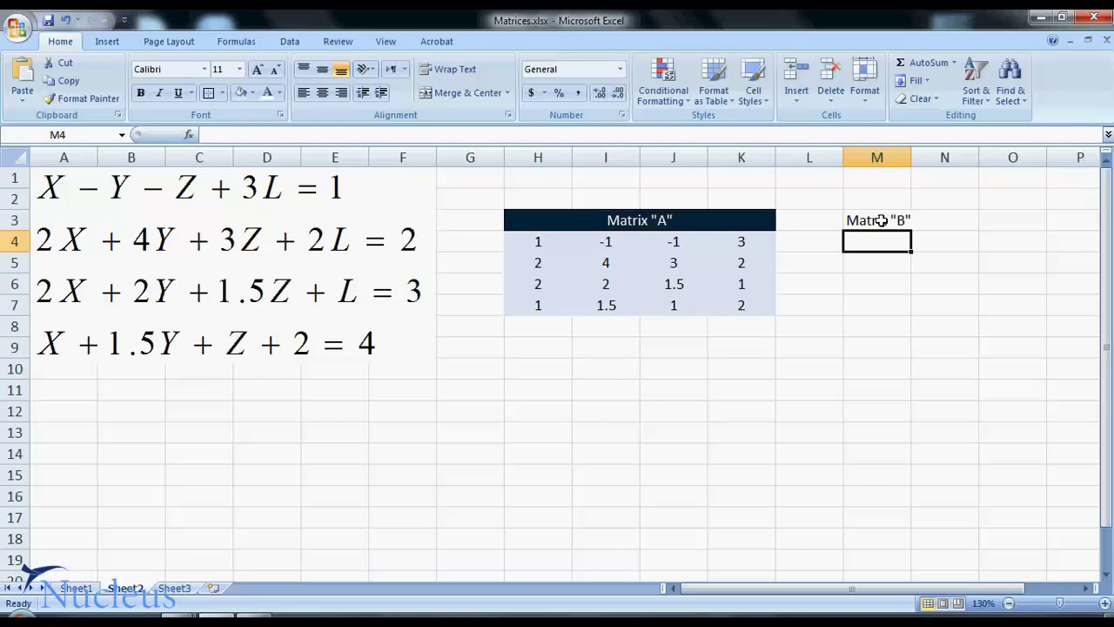
# Fill Matrix "B" with the equation constants 1, 2, 3 and 4 in cells M4:M7
pyautogui.write('1')
pyautogui.press('Return')
pyautogui.write('2')
pyautogui.press('Return')
pyautogui.write('3')
pyautogui.press('Return')
pyautogui.write('4')
pyautogui.press('Up')
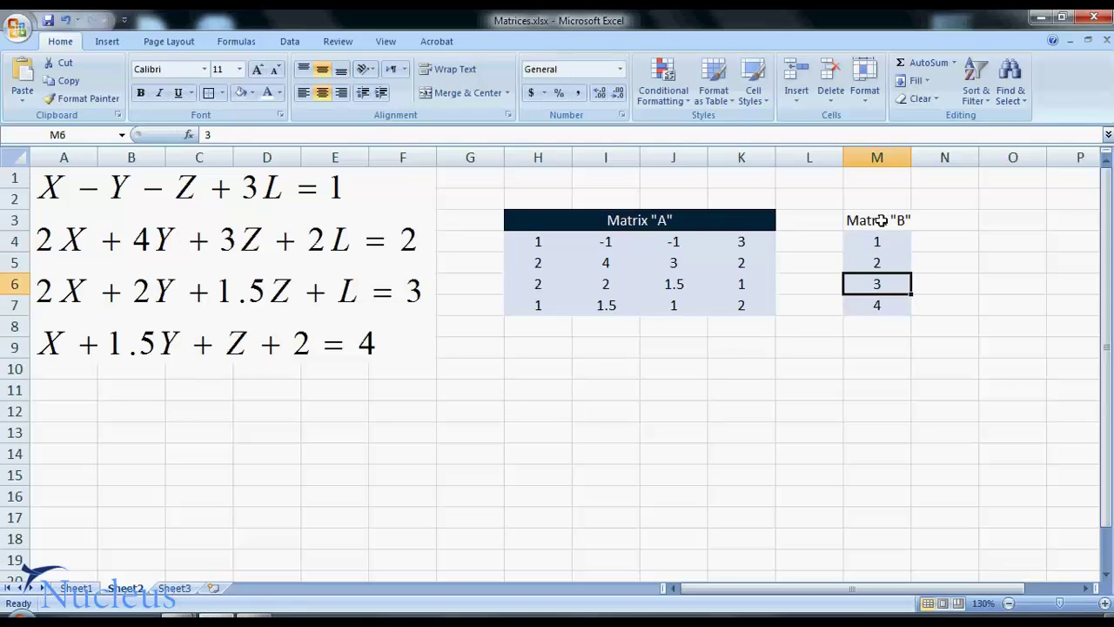
# Format the Matrix "B" heading with a dark navy blue fill and bold white text
pyautogui.click(880, 220)
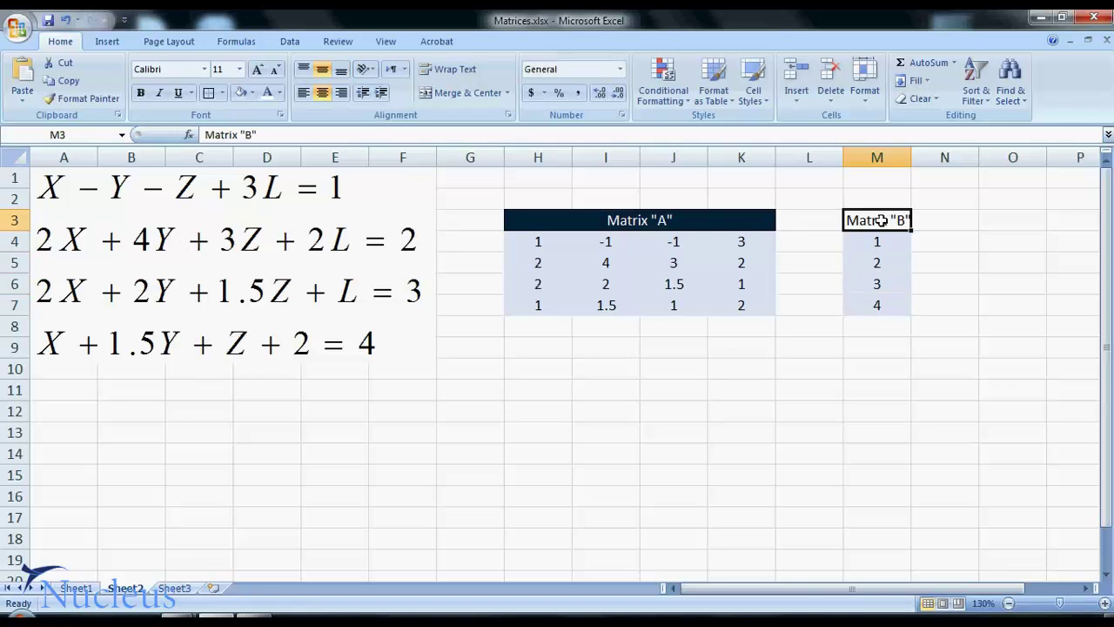
pyautogui.click(252, 92)
pyautogui.click(263, 177)
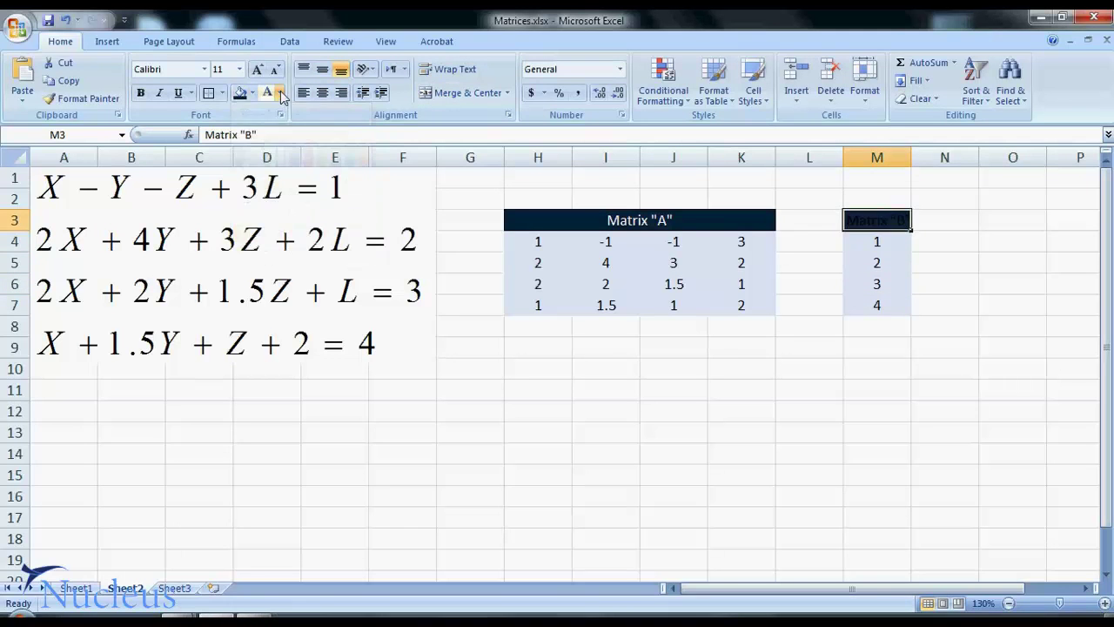
pyautogui.click(281, 93)
pyautogui.click(267, 141)
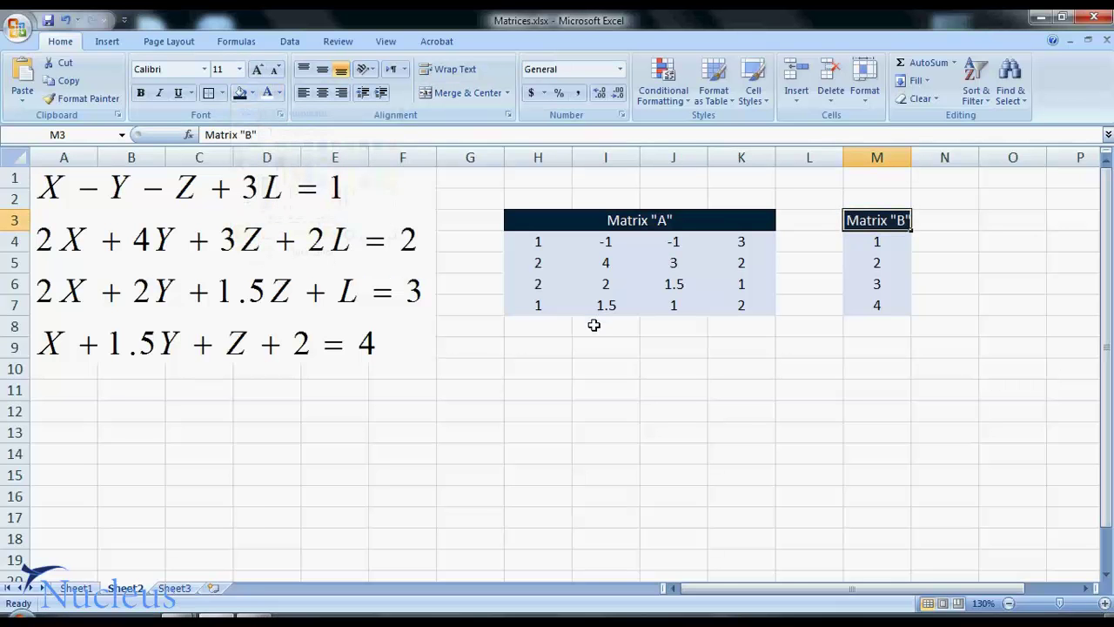
pyautogui.hotkey('ctrl', 'b')
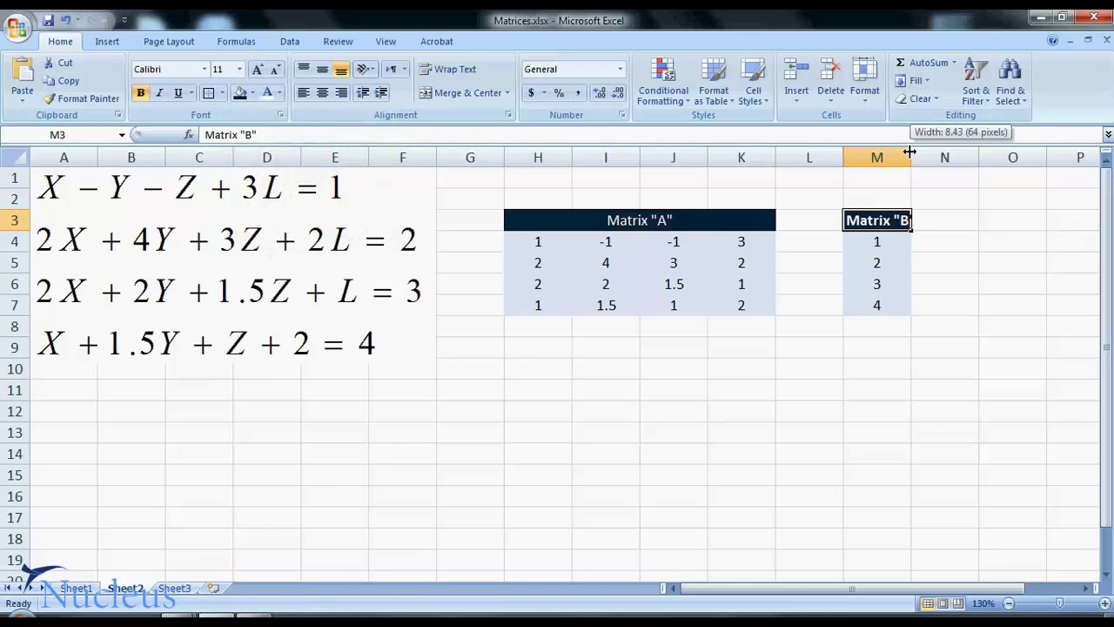
# Calculate the determinant of Matrix "A" in cell H10 with the formula =MDETERM(H4:K7)
pyautogui.click(543, 367)
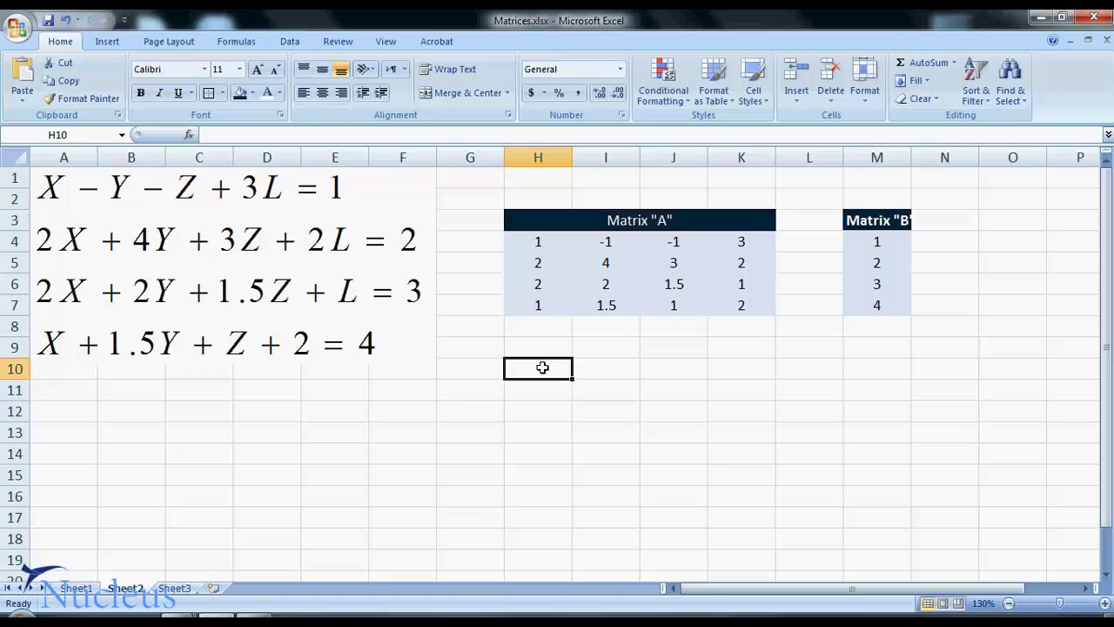
pyautogui.write('=')
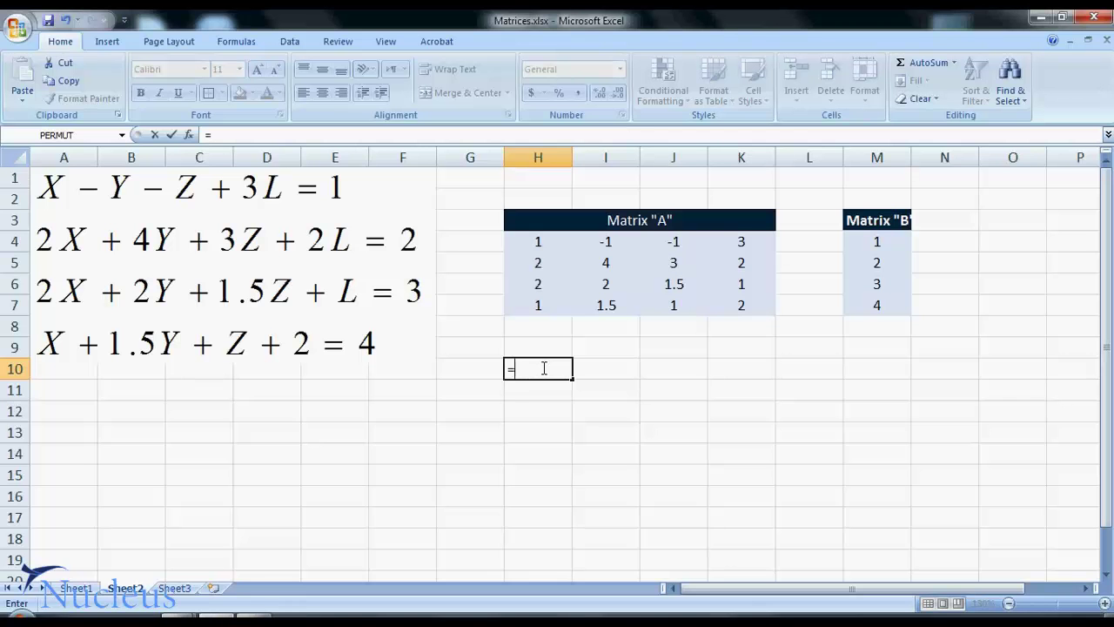
pyautogui.write('M')
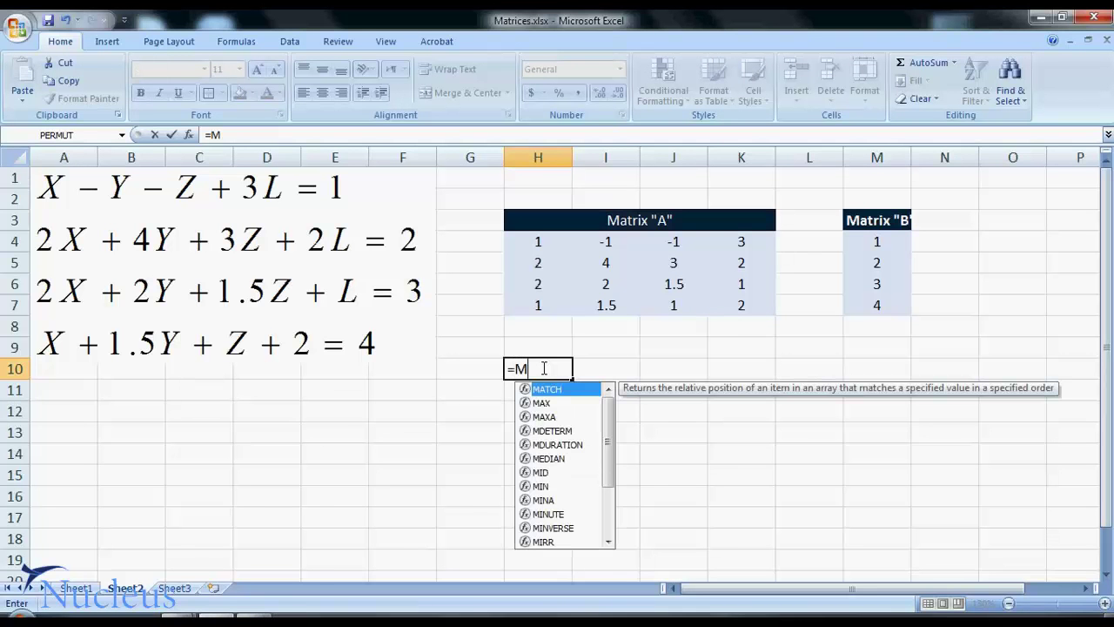
pyautogui.write('DETERM')
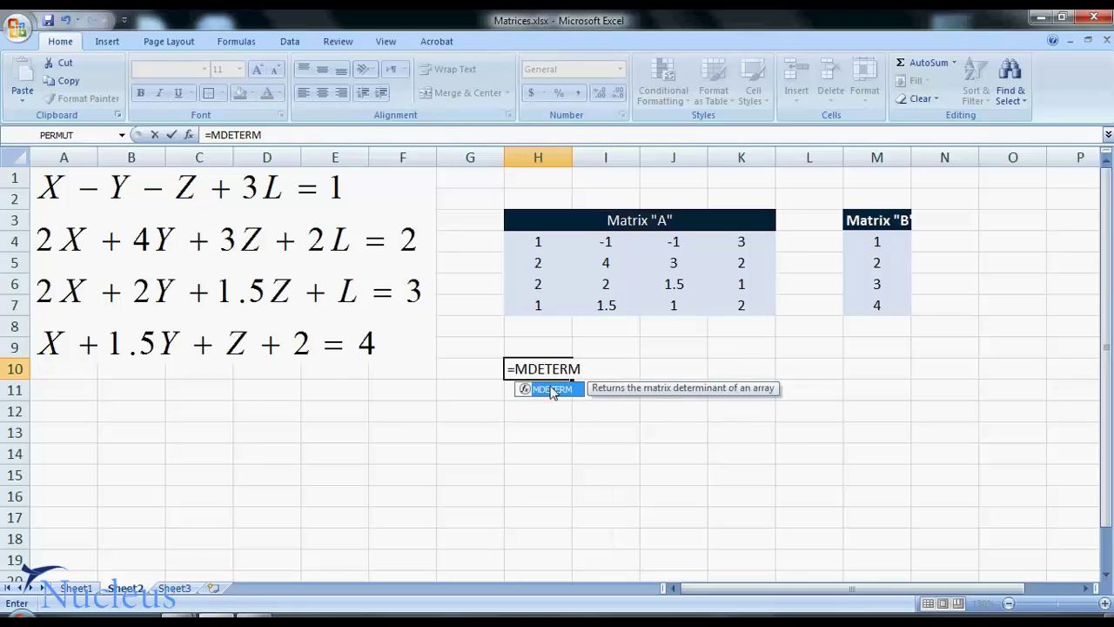
pyautogui.doubleClick(551, 389)
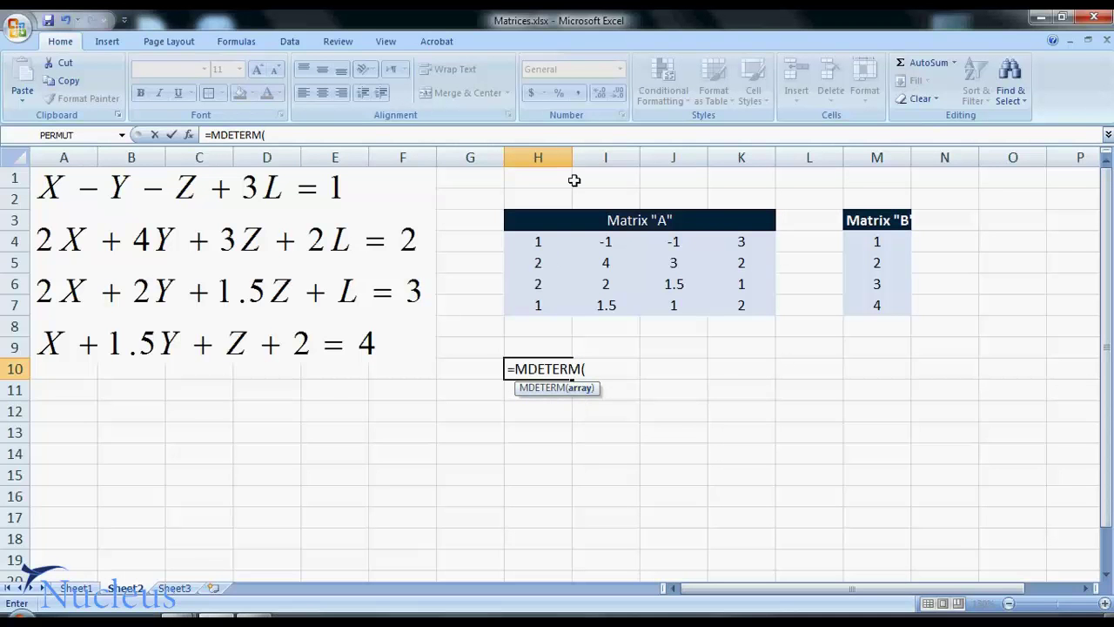
pyautogui.moveTo(529, 243); pyautogui.dragTo(736, 307)
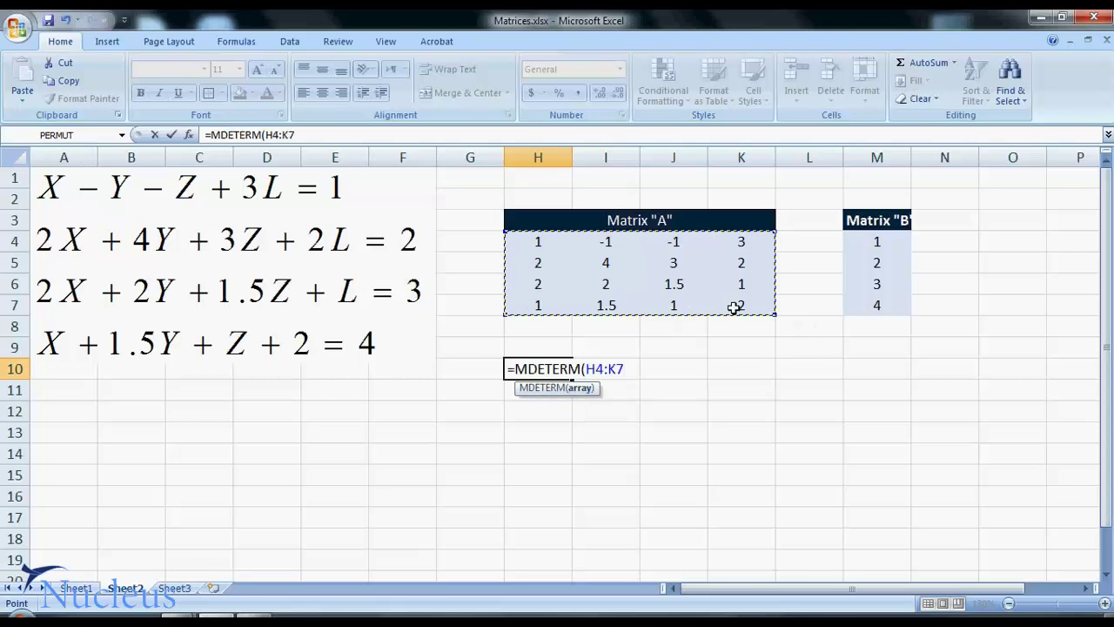
pyautogui.write(')')
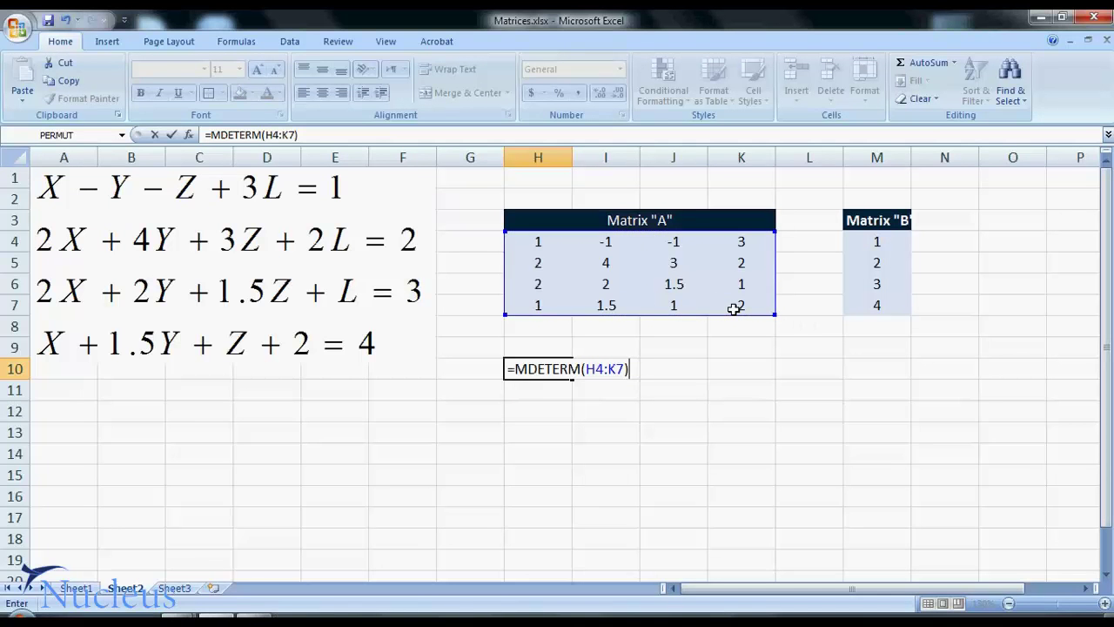
pyautogui.press('Return')
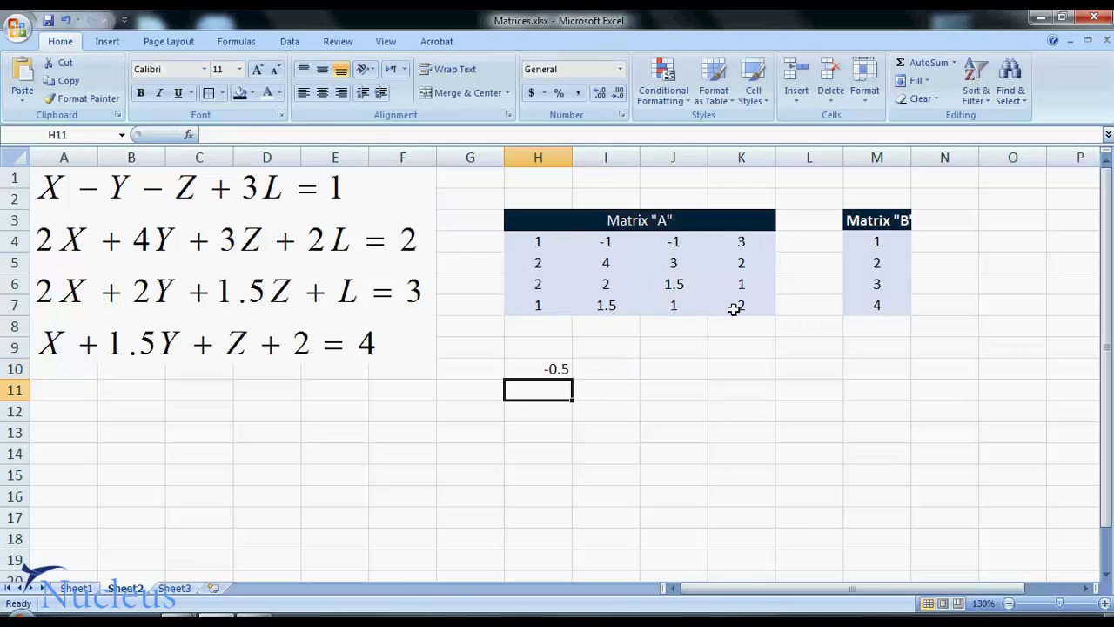
# Label the determinant result by entering the heading DETERM in cell H9
pyautogui.press('Up')
pyautogui.press('Up')
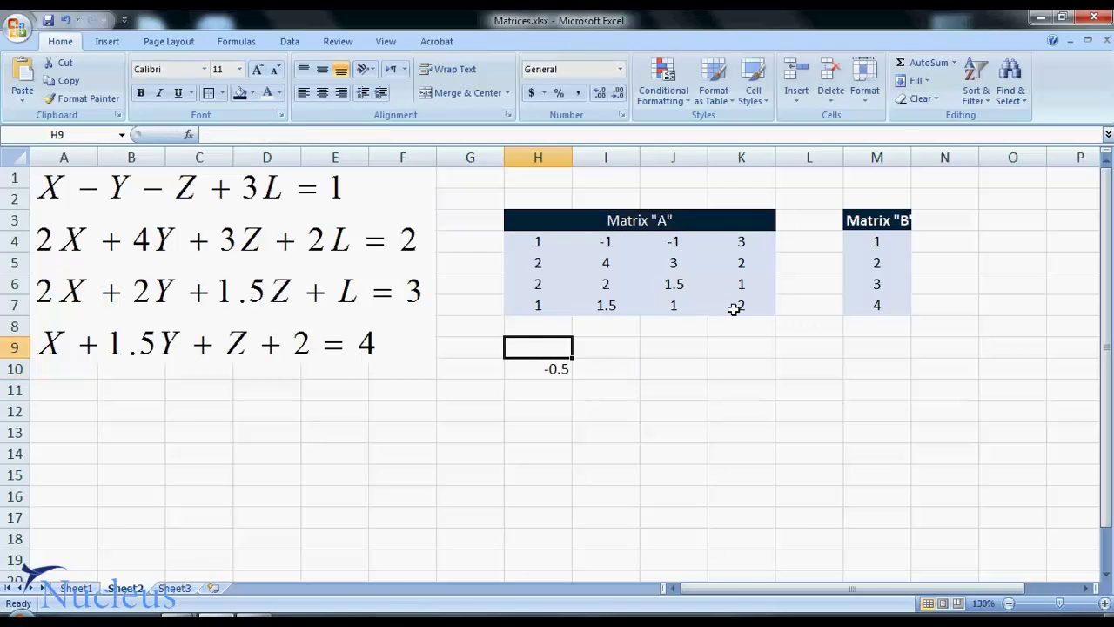
pyautogui.write('DETERM')
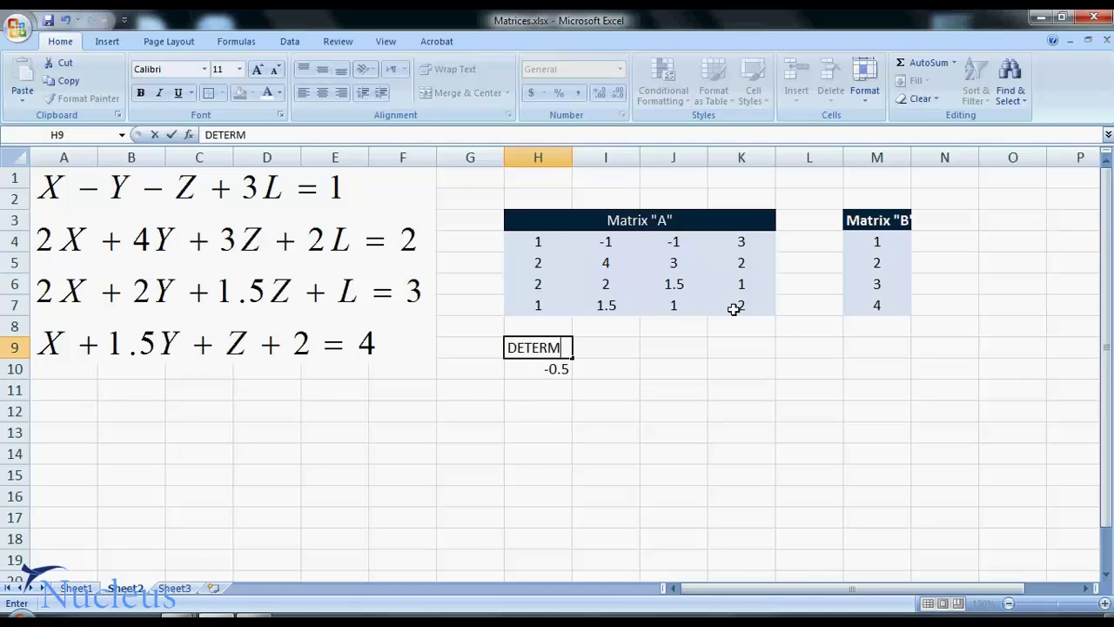
pyautogui.write('IN')
pyautogui.press('BackSpace')
pyautogui.press('BackSpace')
pyautogui.press('Return')
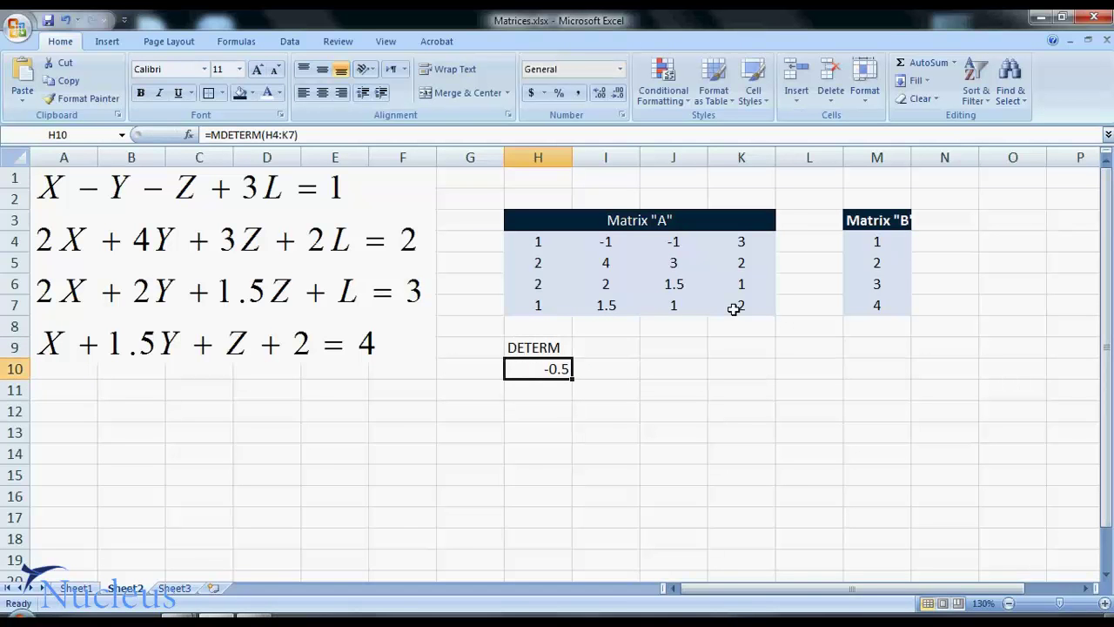
# Copy the formatting of the Matrix "B" heading and its first value (M3:M4) onto H9:H10
pyautogui.moveTo(876, 228); pyautogui.dragTo(876, 242)
pyautogui.click(82, 98)
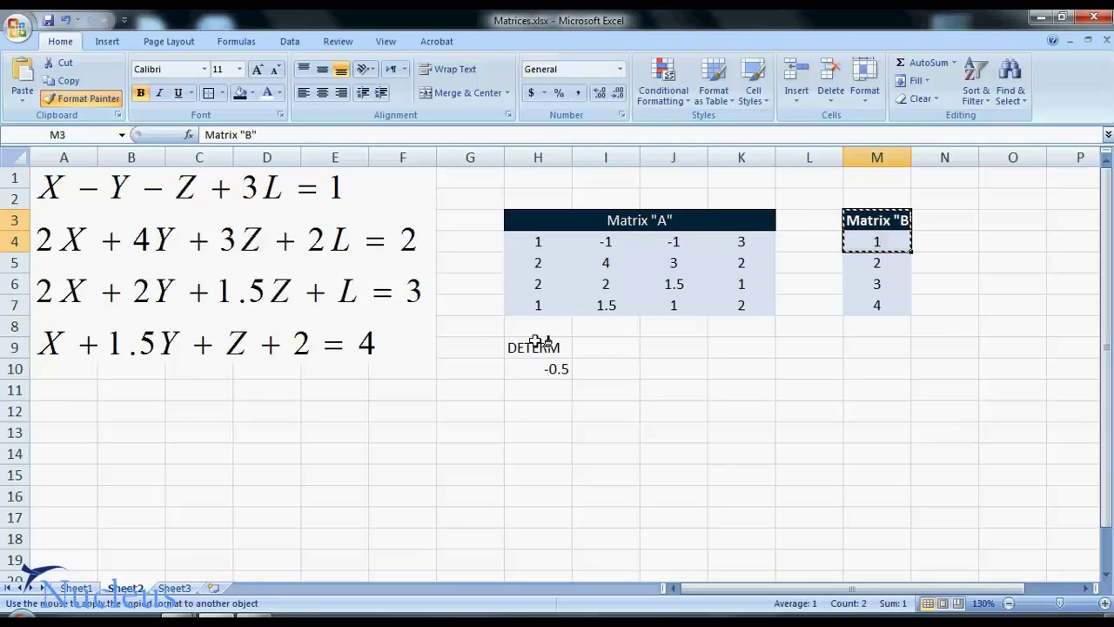
pyautogui.moveTo(534, 348); pyautogui.dragTo(537, 374)
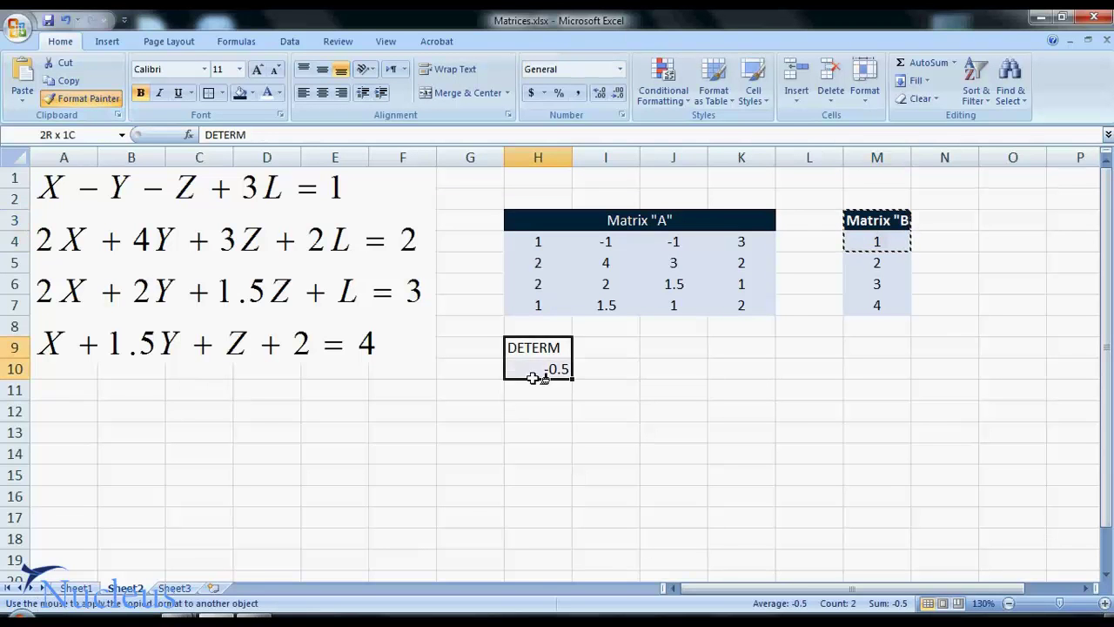
pyautogui.click(603, 364)
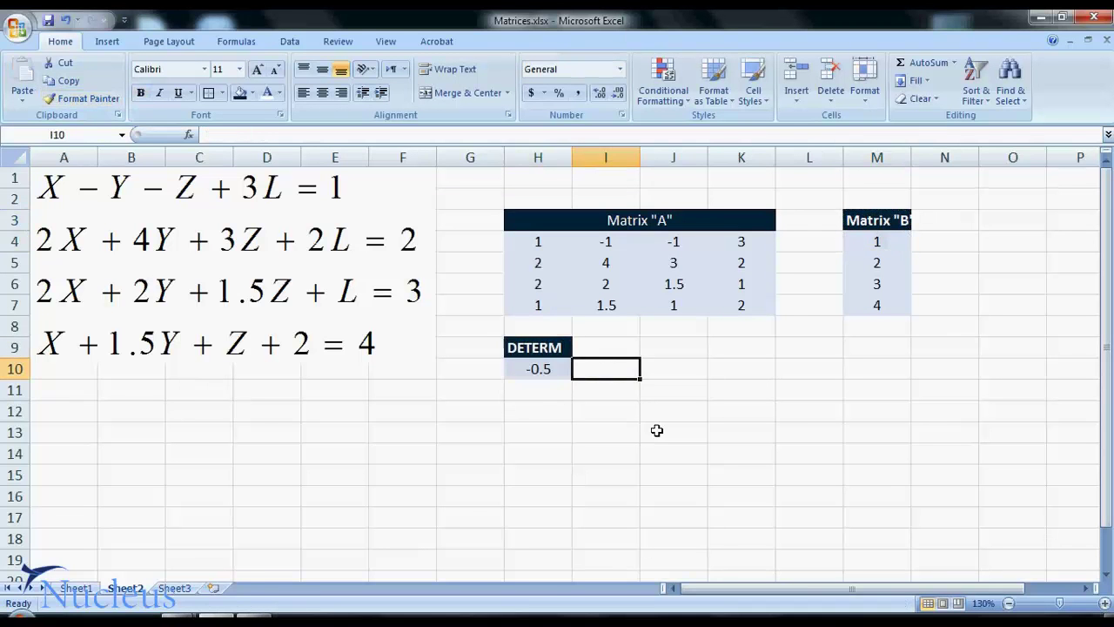
# Center the Matrix "B" and DETERM headings and autofit the width of column M
pyautogui.click(861, 228)
pyautogui.click(322, 93)
pyautogui.click(322, 69)
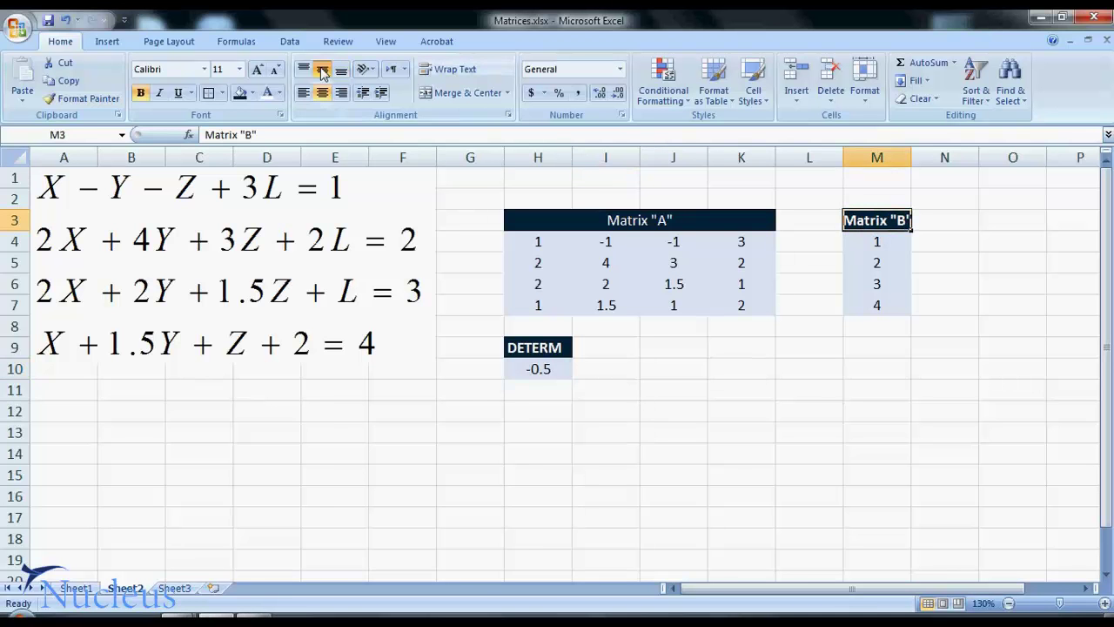
pyautogui.doubleClick(911, 157)
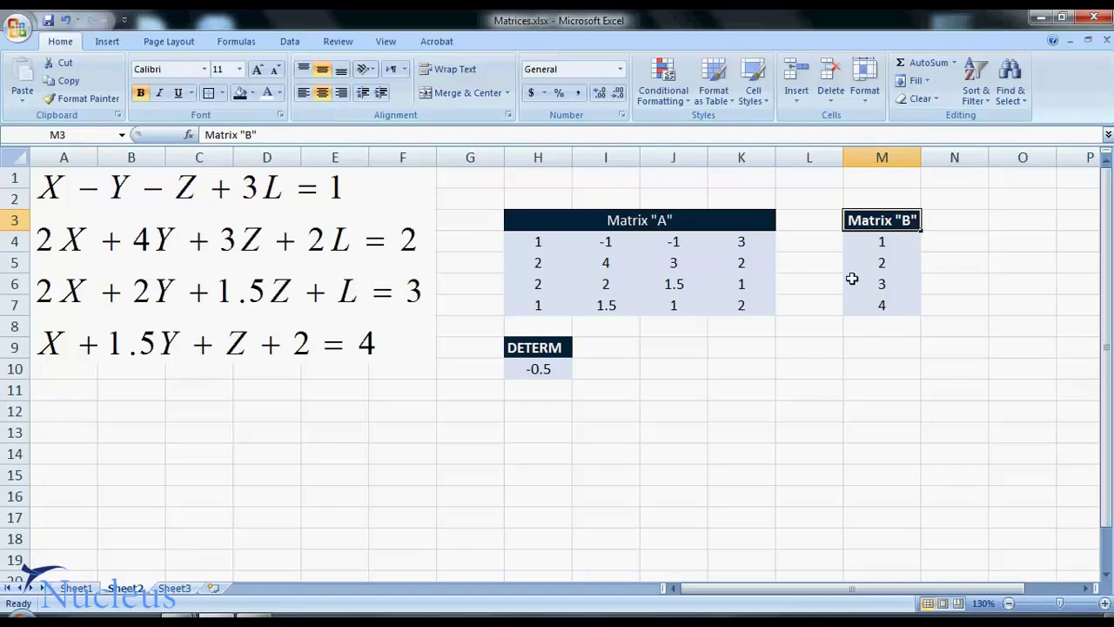
pyautogui.click(546, 347)
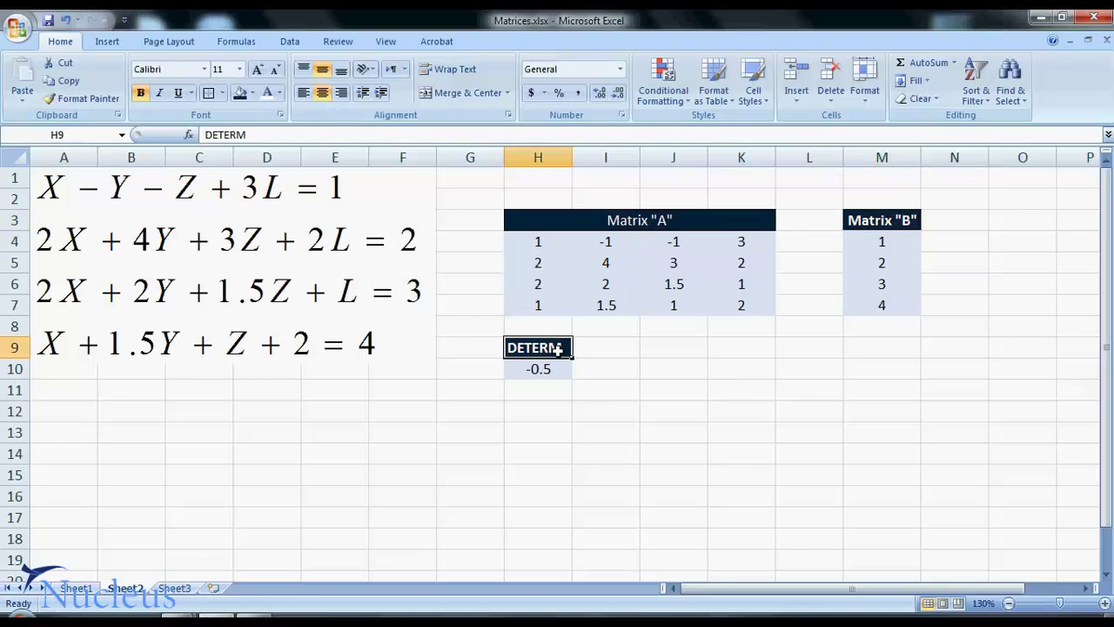
pyautogui.click(577, 432)
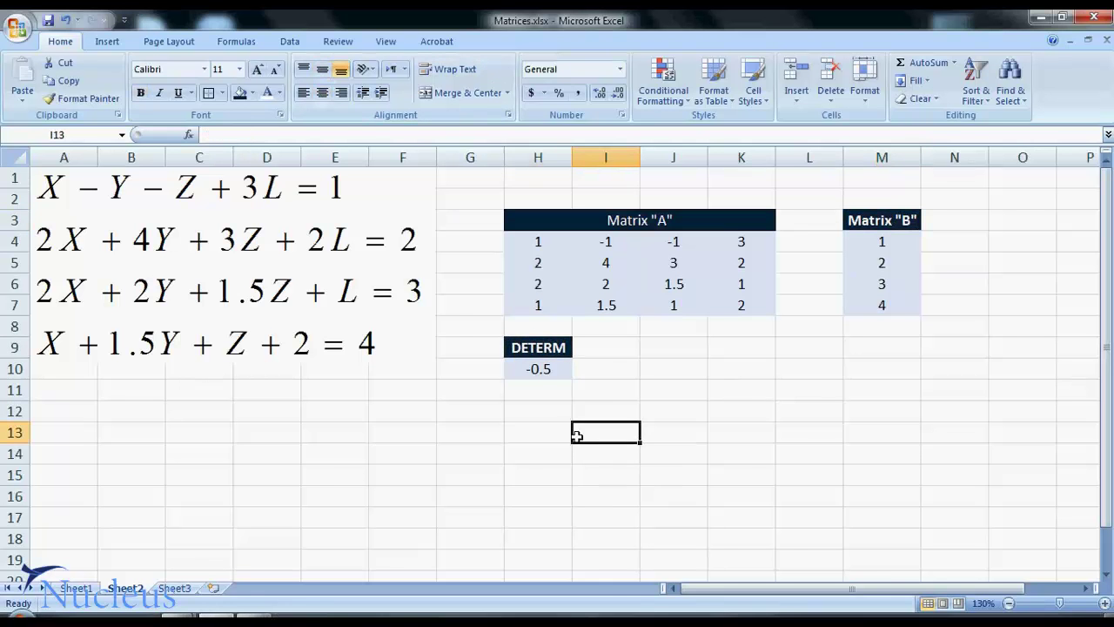
# Copy the Matrix "A" heading to H12:K12 and change its text to Inverse Matrix "A"
pyautogui.click(553, 411)
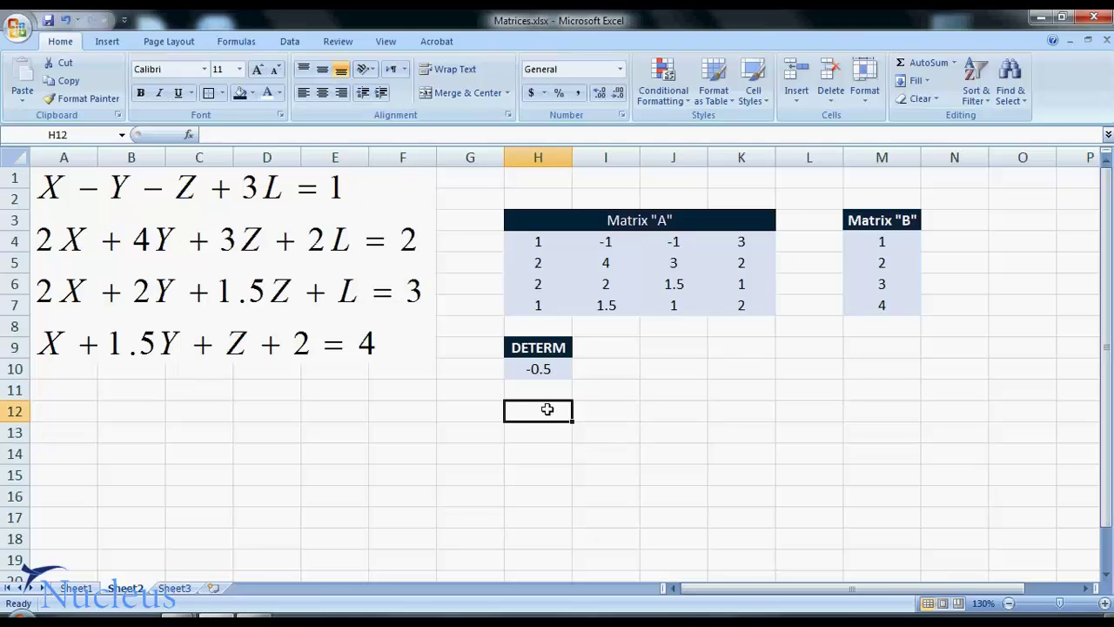
pyautogui.moveTo(547, 409); pyautogui.dragTo(740, 410)
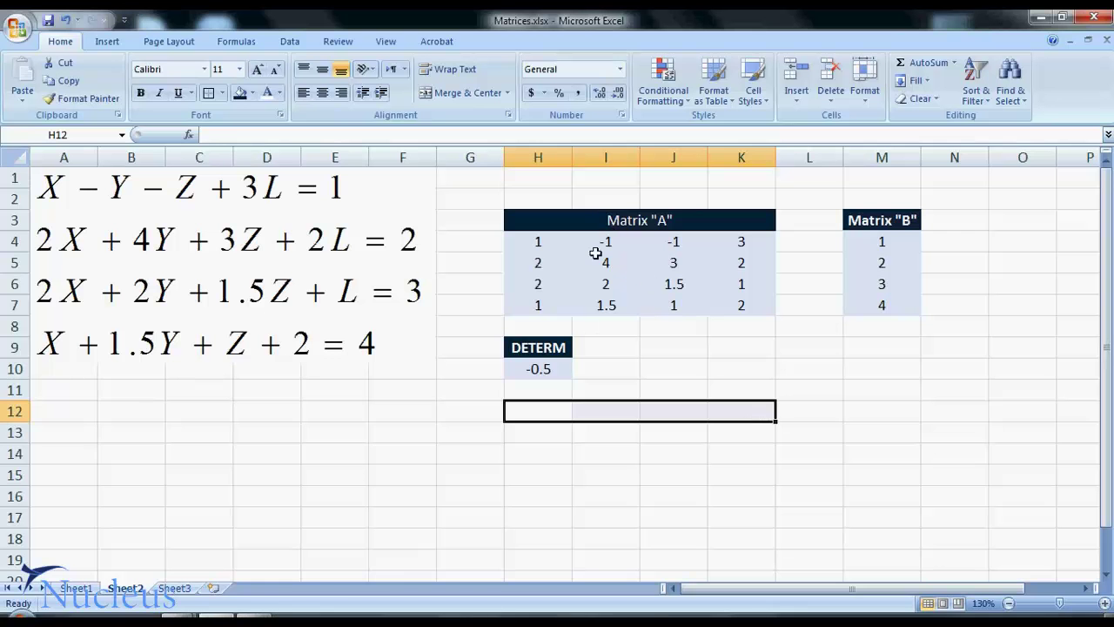
pyautogui.click(595, 220)
pyautogui.moveTo(597, 230); pyautogui.dragTo(607, 414)
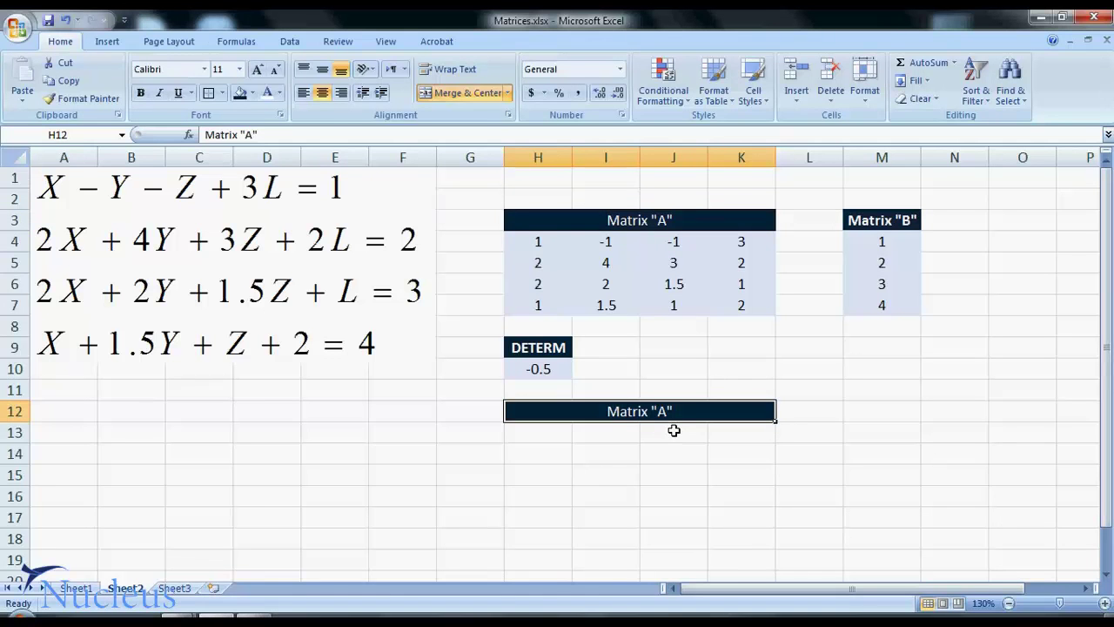
pyautogui.doubleClick(603, 412)
pyautogui.write('Inver')
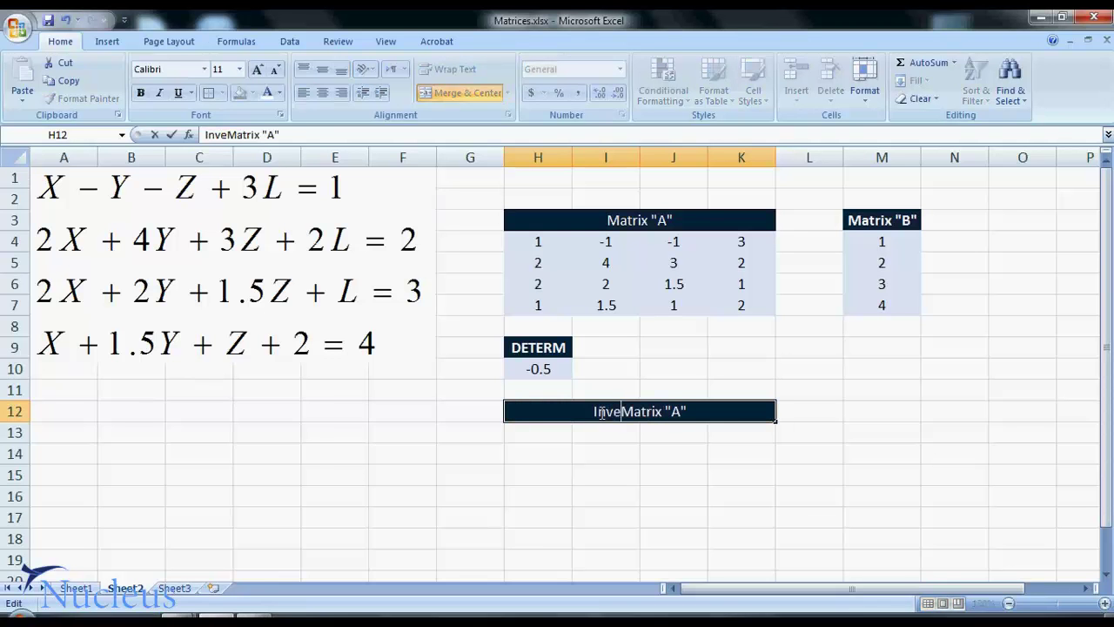
pyautogui.write('se')
pyautogui.press('Return')
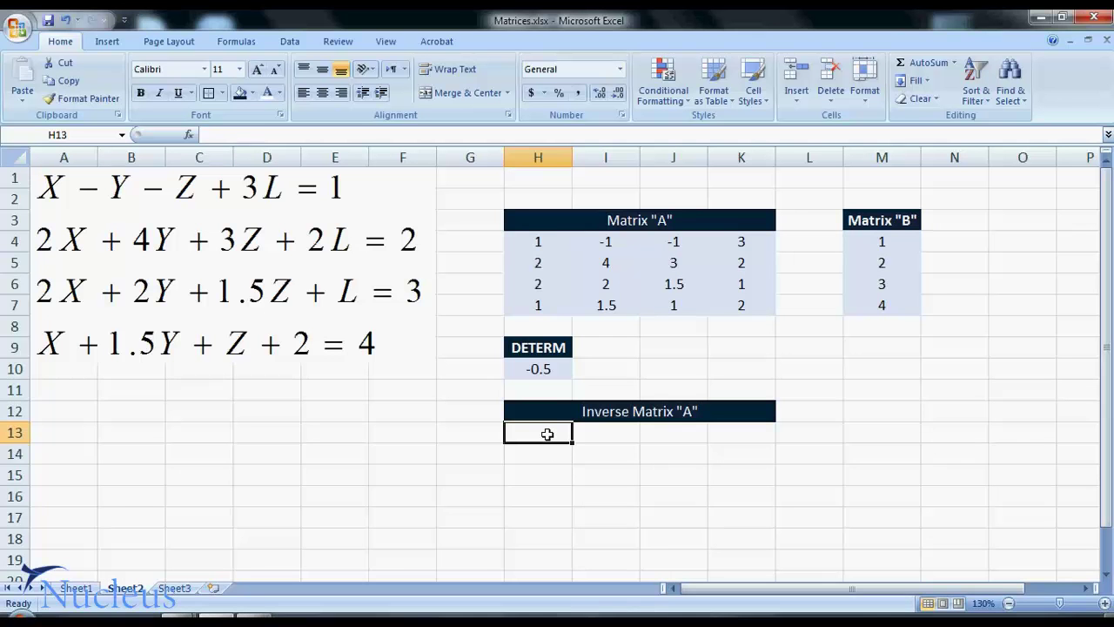
# With H13:K16 selected, enter =MINVERSE(H4:K7) in cell H13 as an ordinary formula
pyautogui.moveTo(544, 432); pyautogui.dragTo(745, 497)
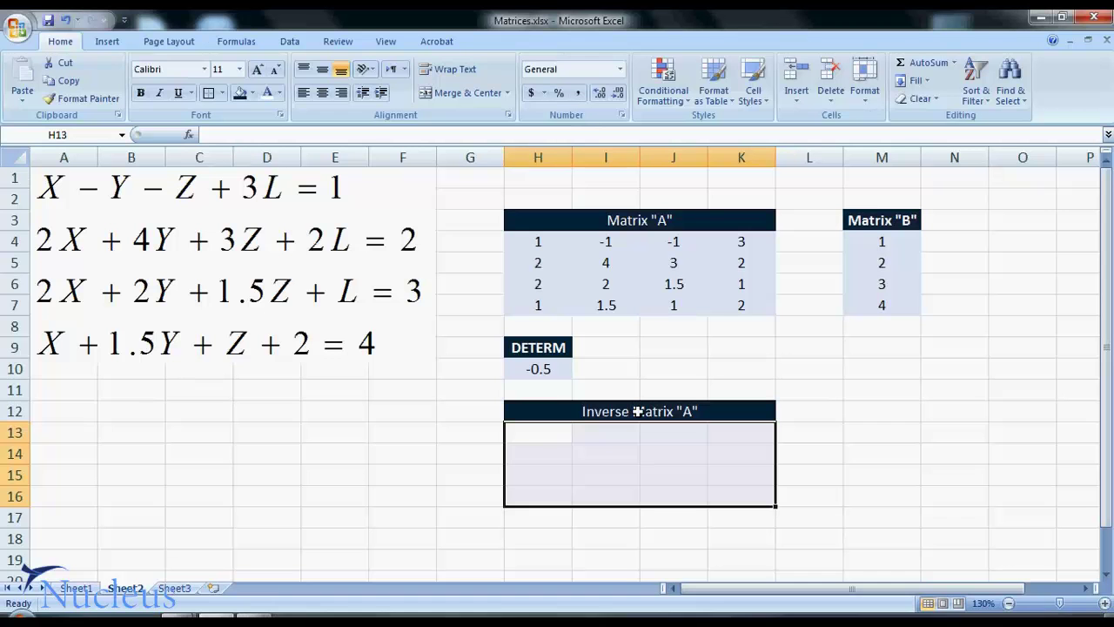
pyautogui.write('=')
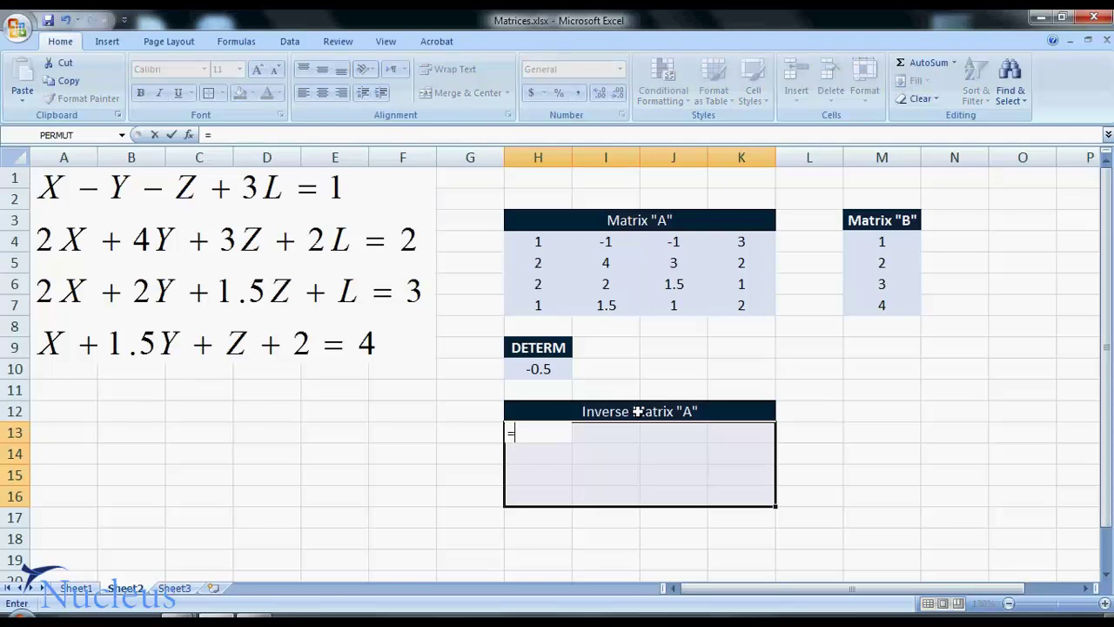
pyautogui.write('minvwe')
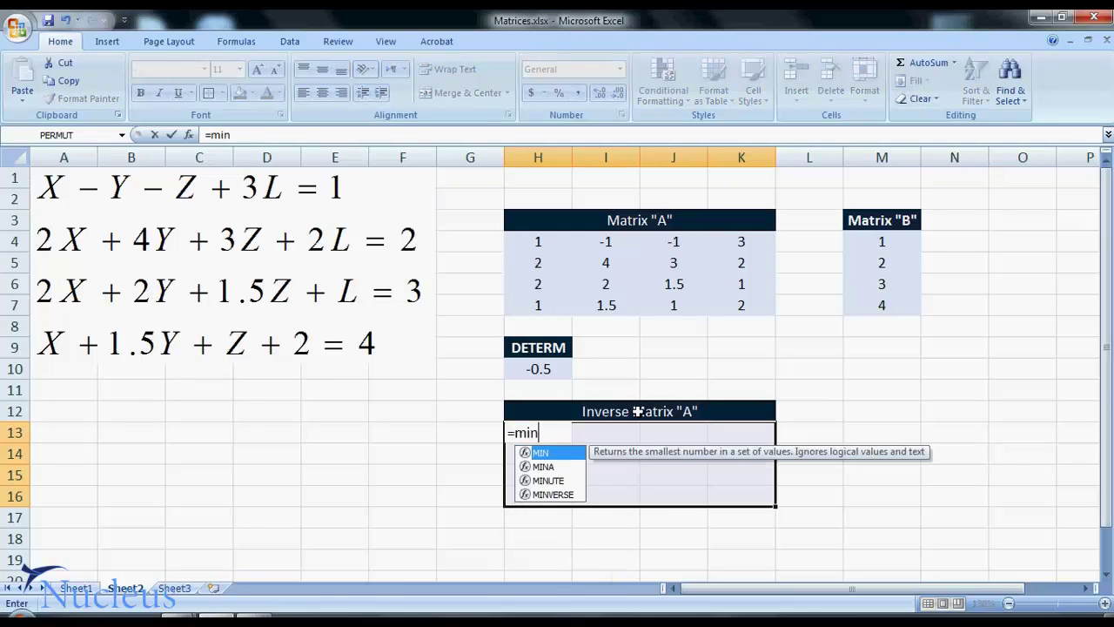
pyautogui.press('BackSpace')
pyautogui.press('BackSpace')
pyautogui.write('er')
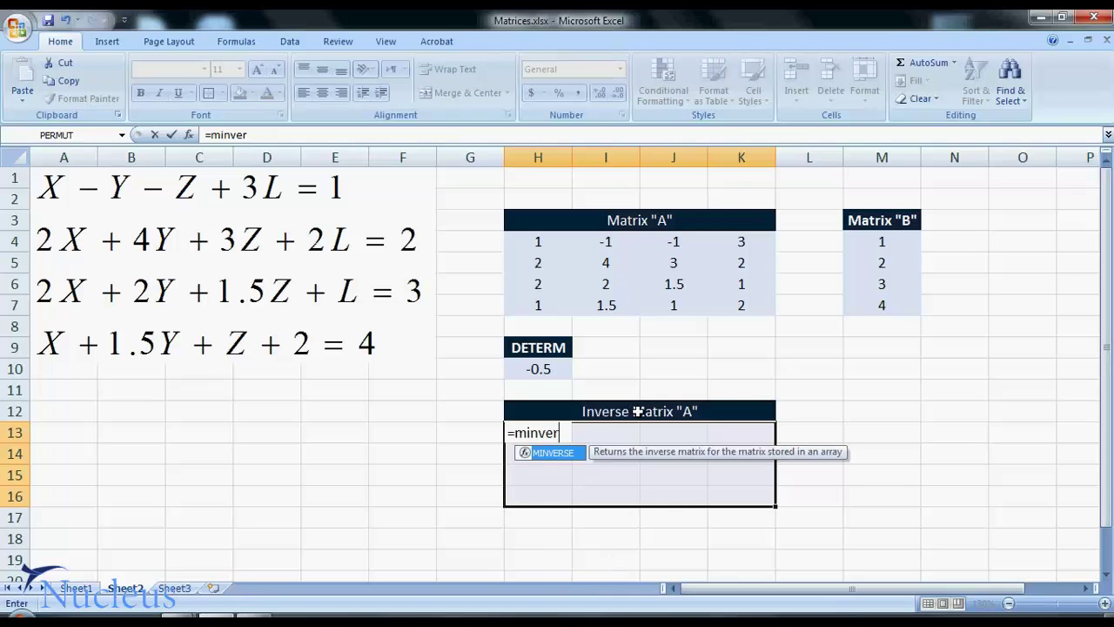
pyautogui.write('se(')
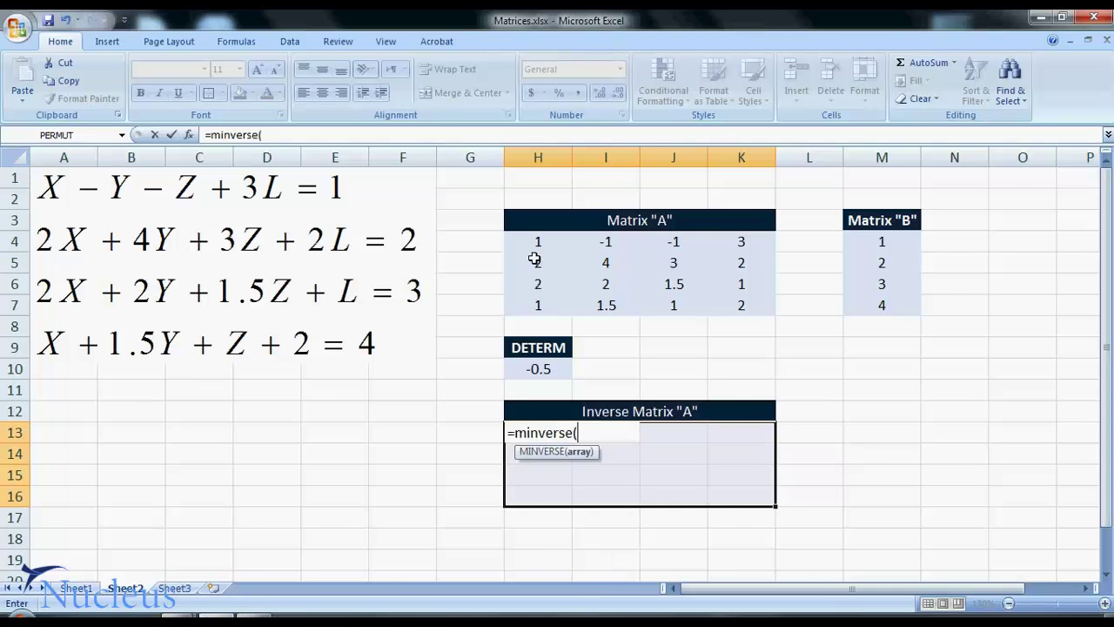
pyautogui.moveTo(536, 244); pyautogui.dragTo(733, 315)
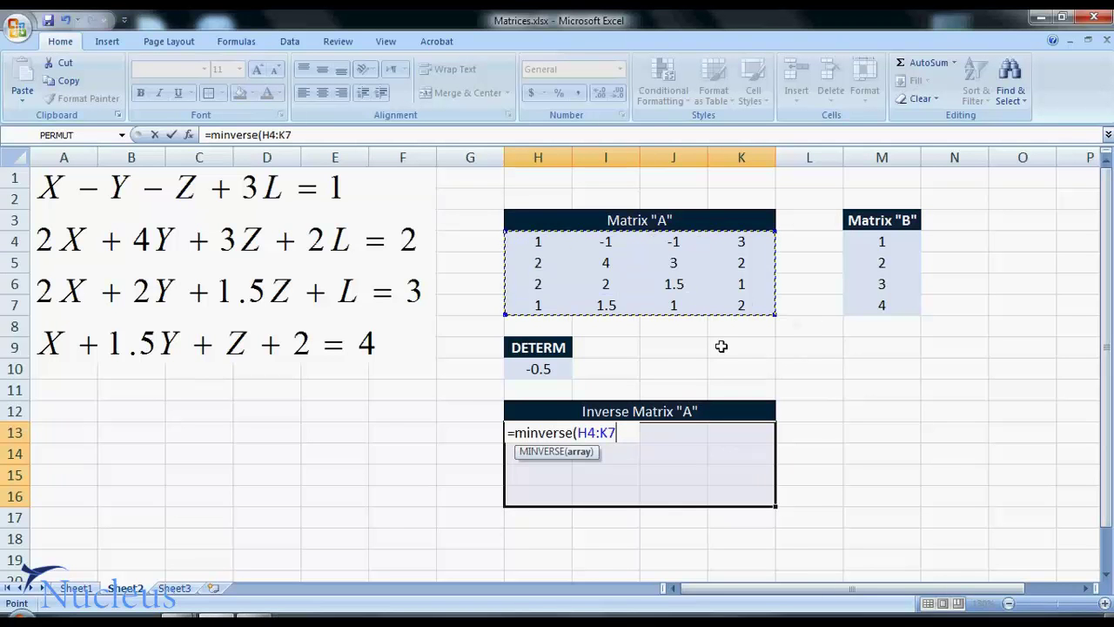
pyautogui.write(')')
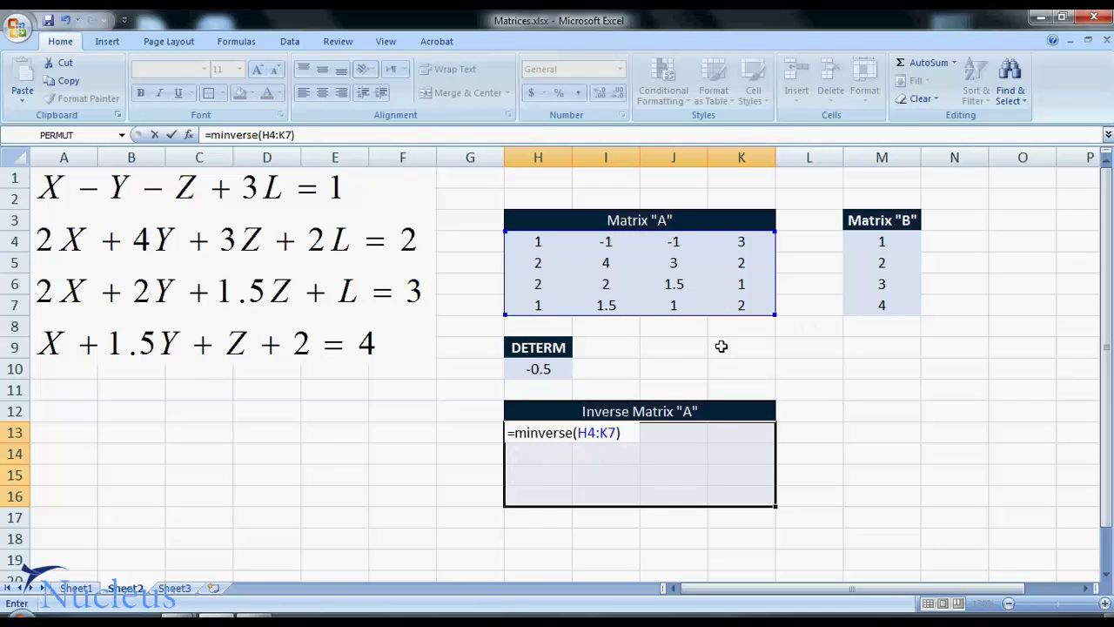
pyautogui.press('Return')
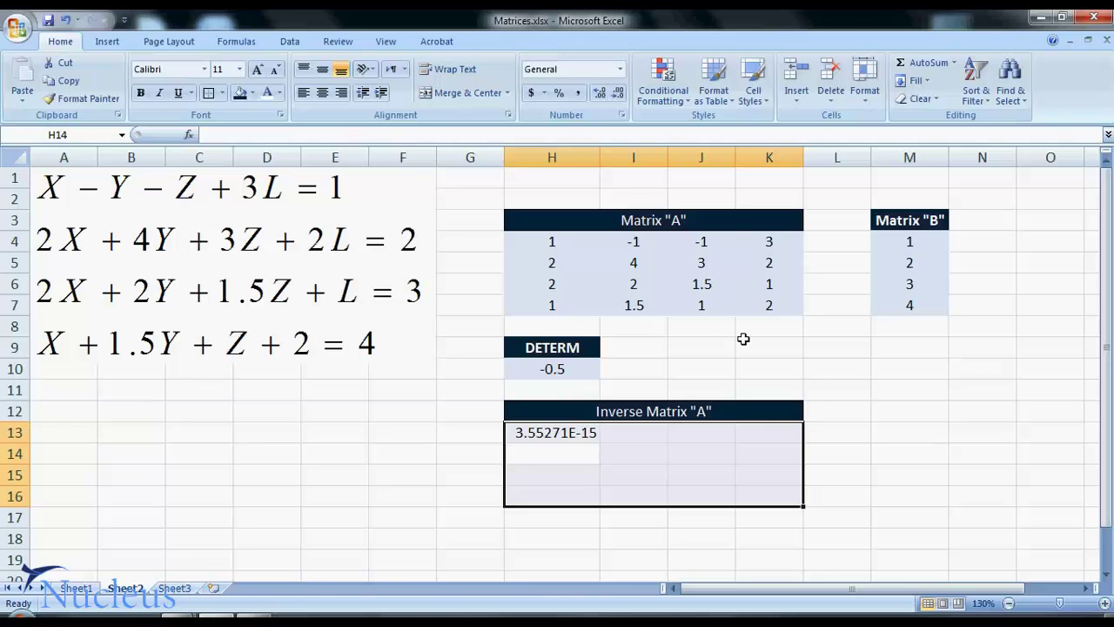
# Enter the centered note FOR ARRAY OPERATIONS in cell E13
pyautogui.click(330, 433)
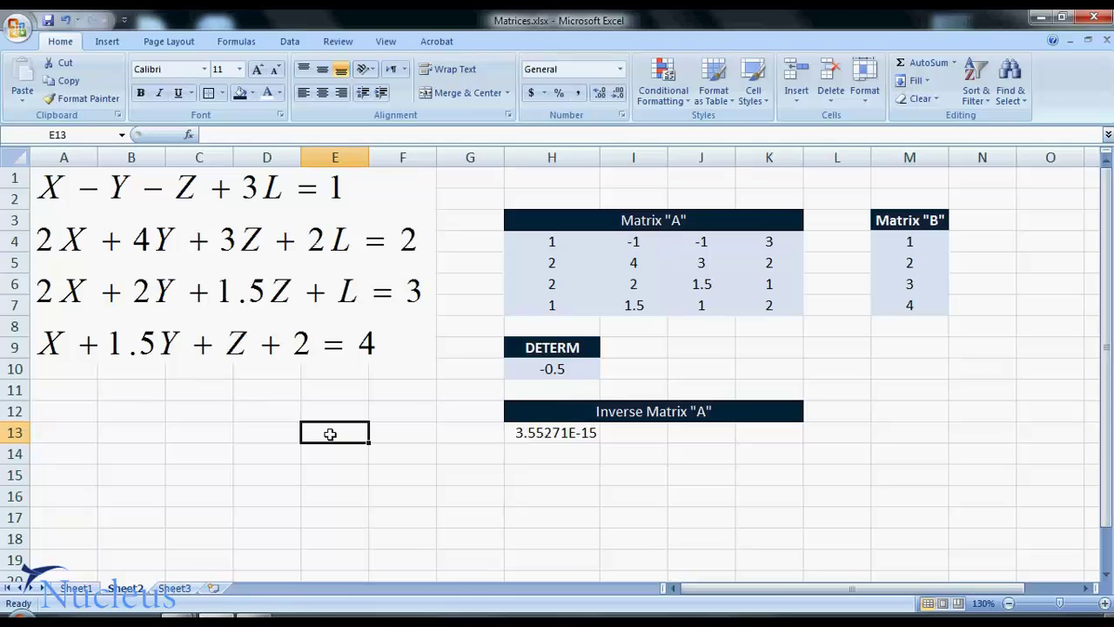
pyautogui.click(323, 72)
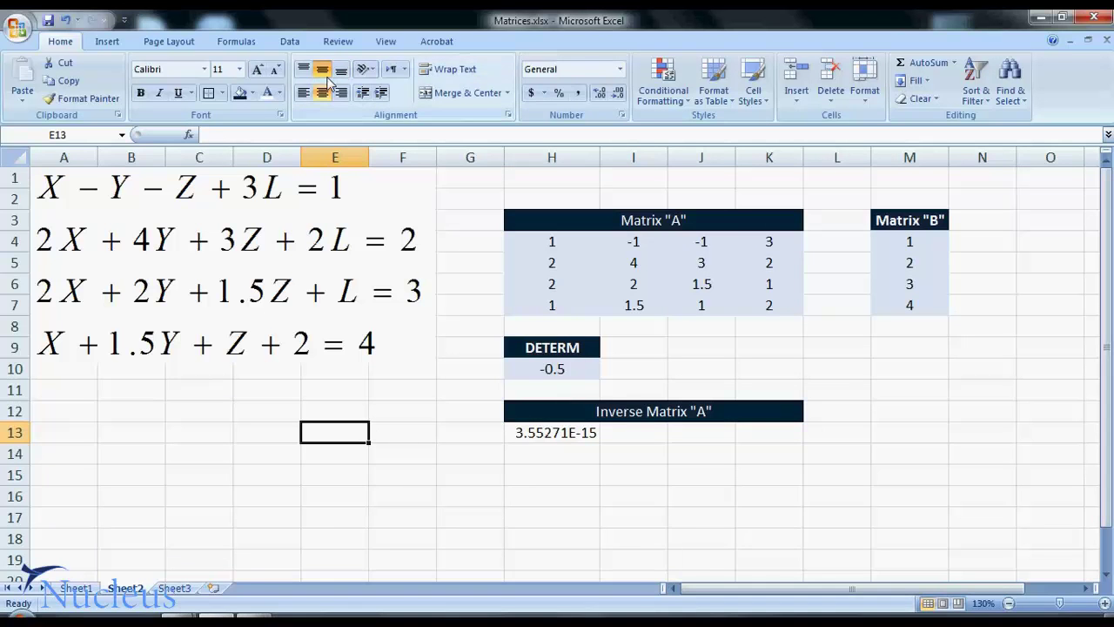
pyautogui.write('FOR AT')
pyautogui.press('BackSpace')
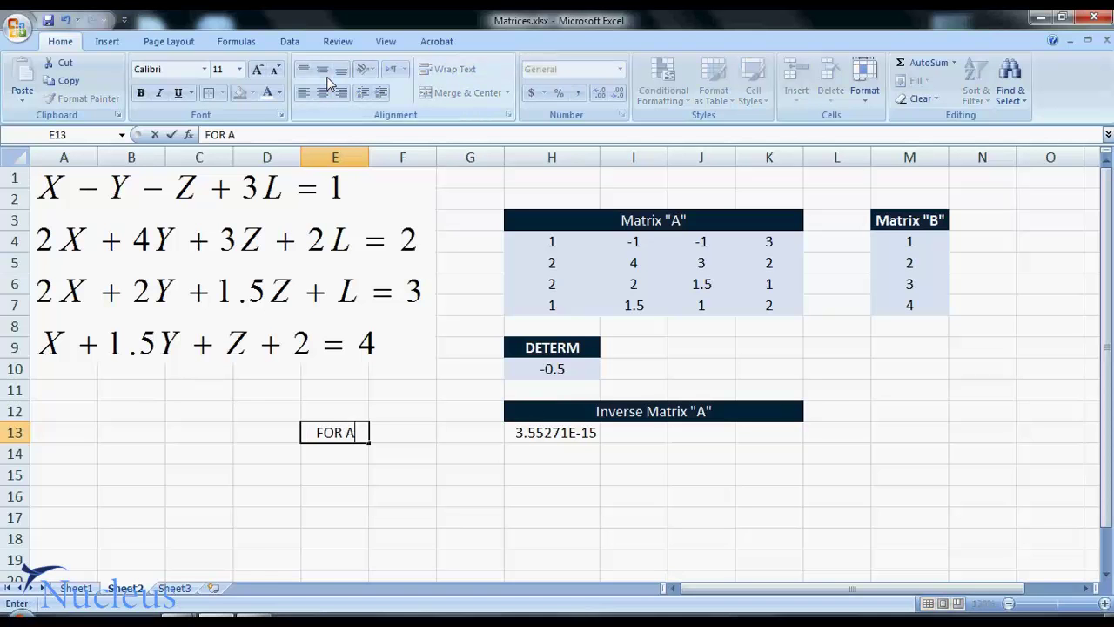
pyautogui.write('RRAY OPERATIONS')
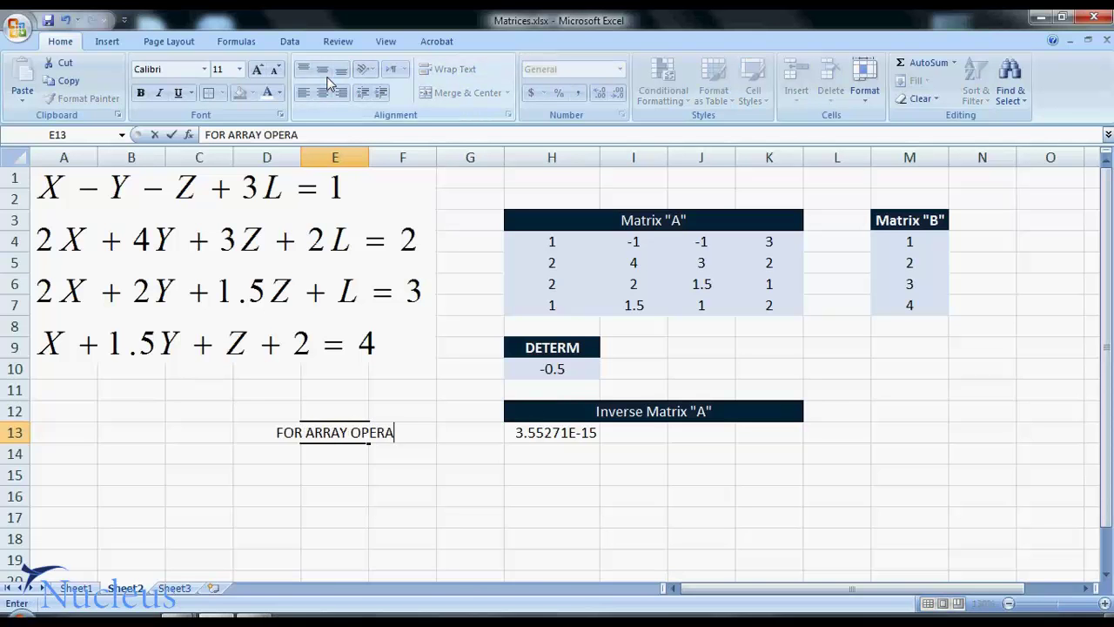
pyautogui.press('Return')
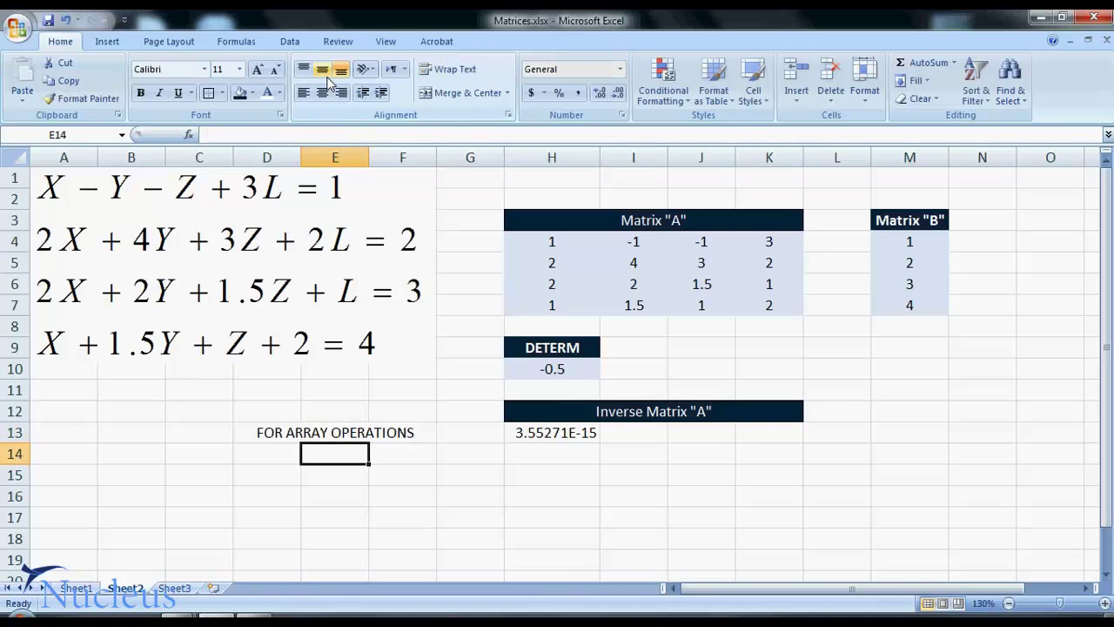
# Enter CTRL+SHIFT+ENTER in cell E14 and center it horizontally
pyautogui.write('CTRL')
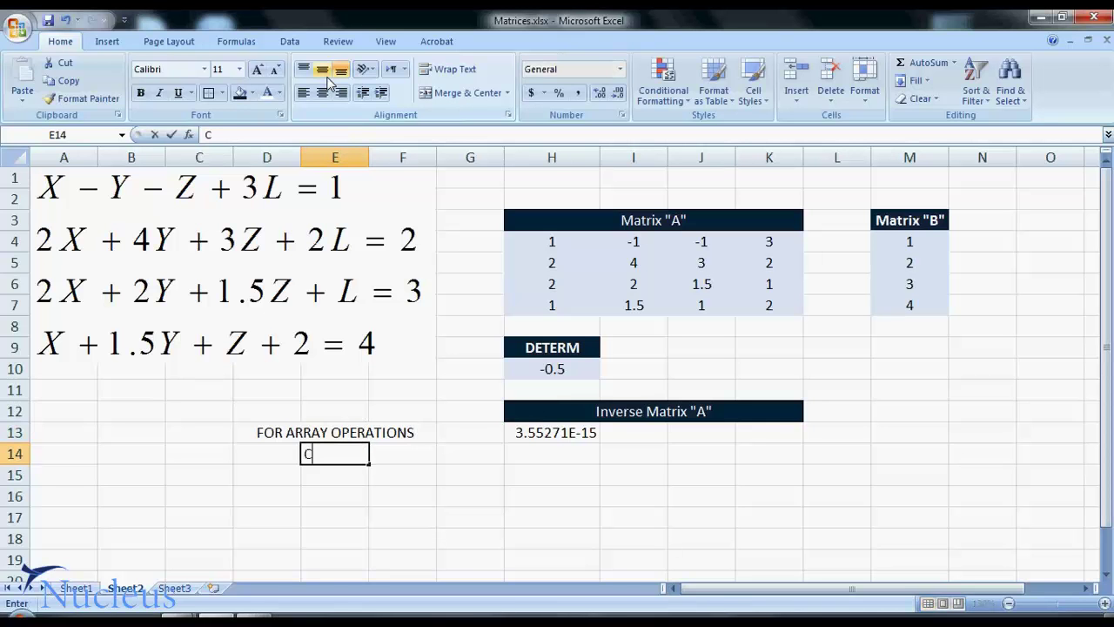
pyautogui.press('BackSpace')
pyautogui.write('L')
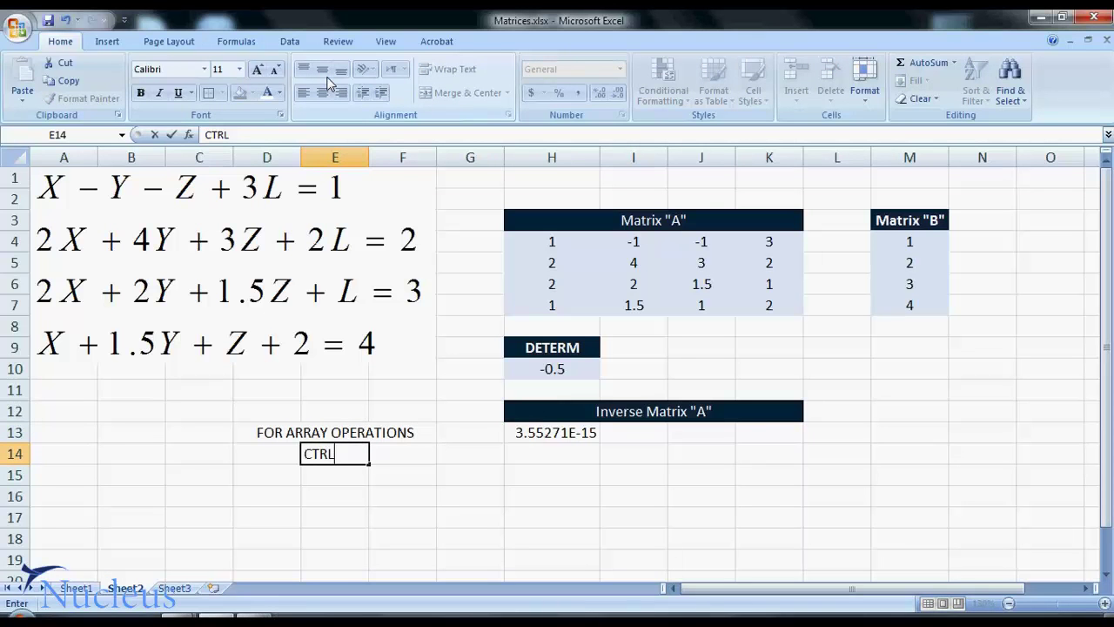
pyautogui.write('+SHIFT+ENTER')
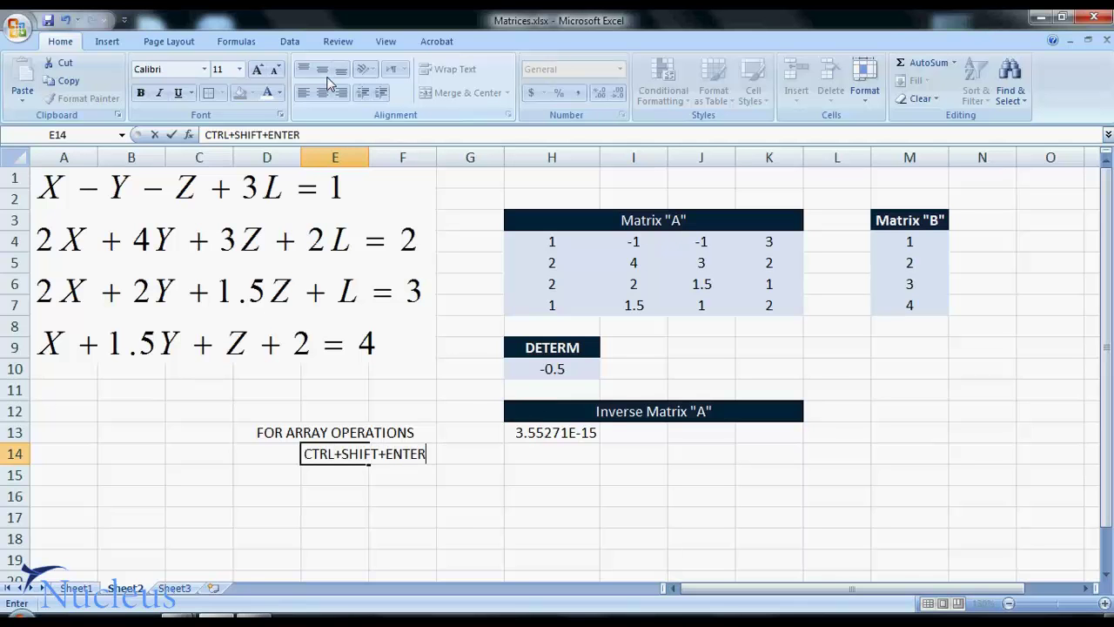
pyautogui.press('Return')
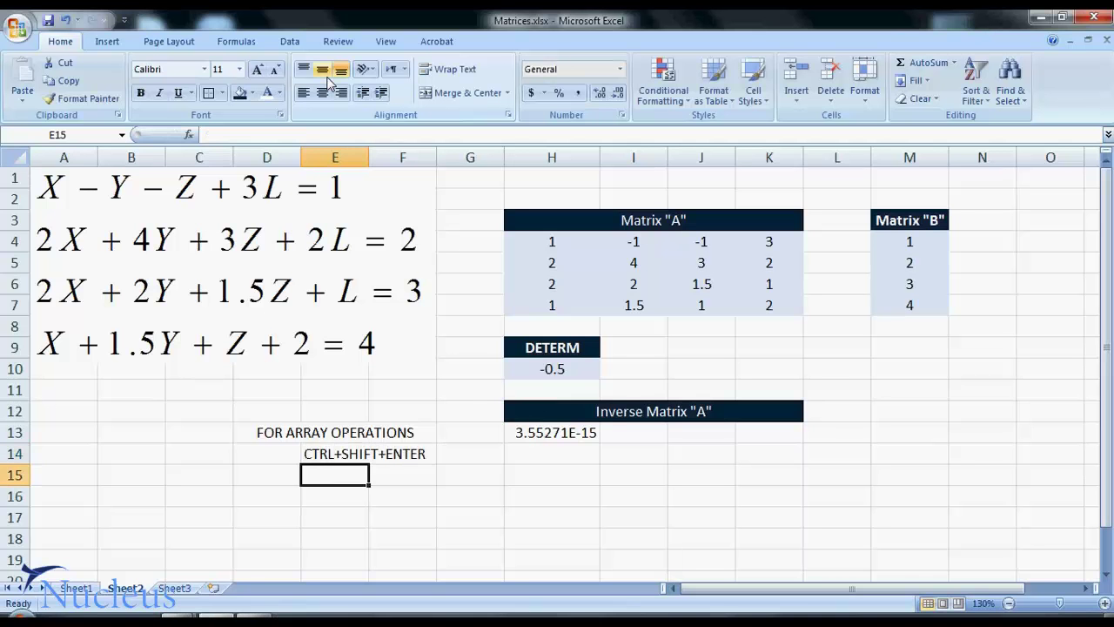
pyautogui.press('Up')
pyautogui.click(321, 92)
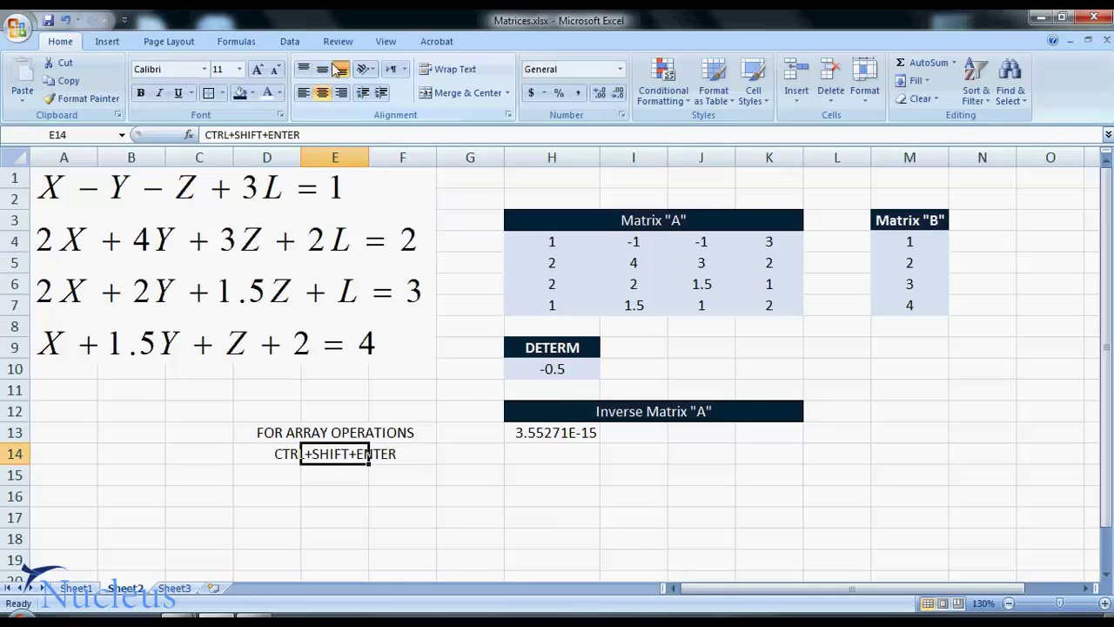
# Format the note range D13:F14 with middle alignment, a dark blue fill and bold white text
pyautogui.moveTo(277, 425); pyautogui.dragTo(378, 458)
pyautogui.click(322, 70)
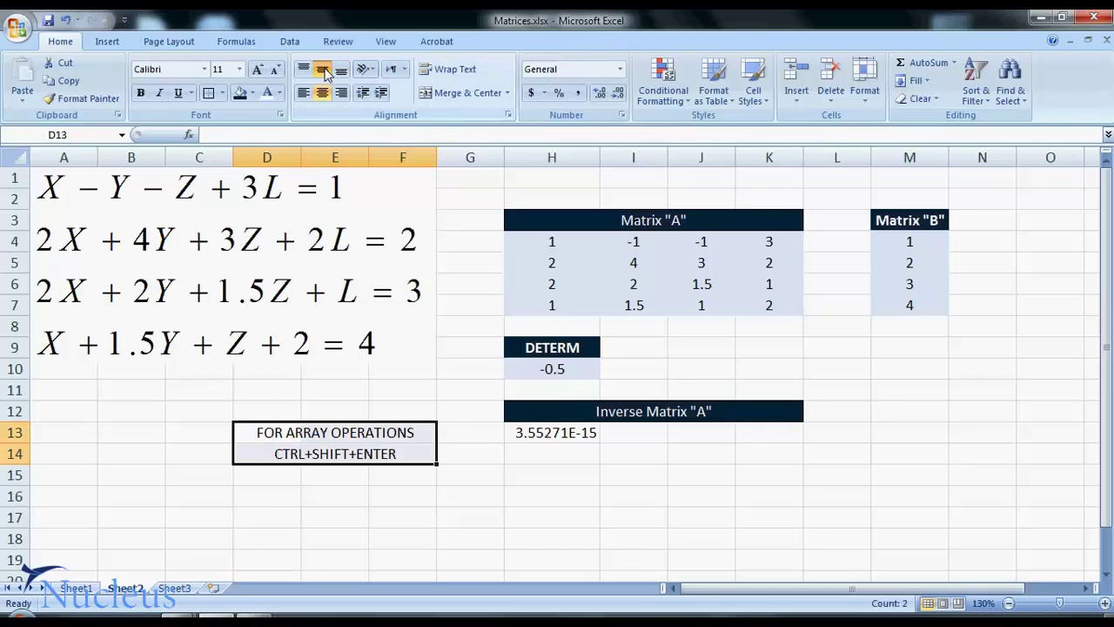
pyautogui.click(247, 93)
pyautogui.click(269, 93)
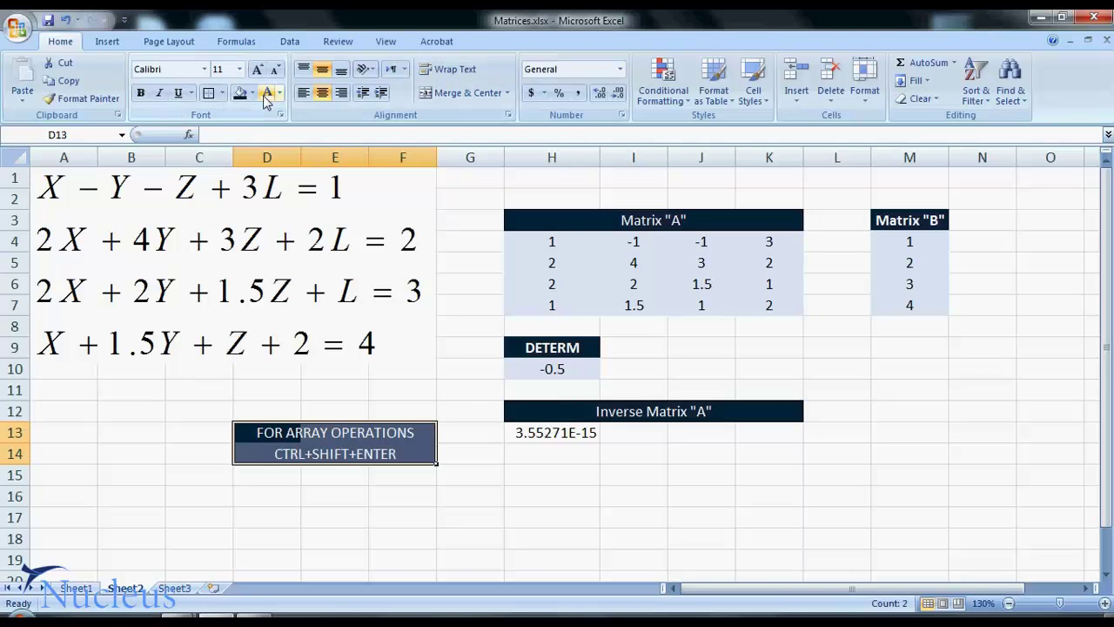
pyautogui.hotkey('ctrl', 'b')
# Clear the contents of H13:K16 under the Inverse Matrix "A" heading
pyautogui.click(562, 410)
pyautogui.moveTo(551, 428); pyautogui.dragTo(763, 492)
pyautogui.press('Delete')
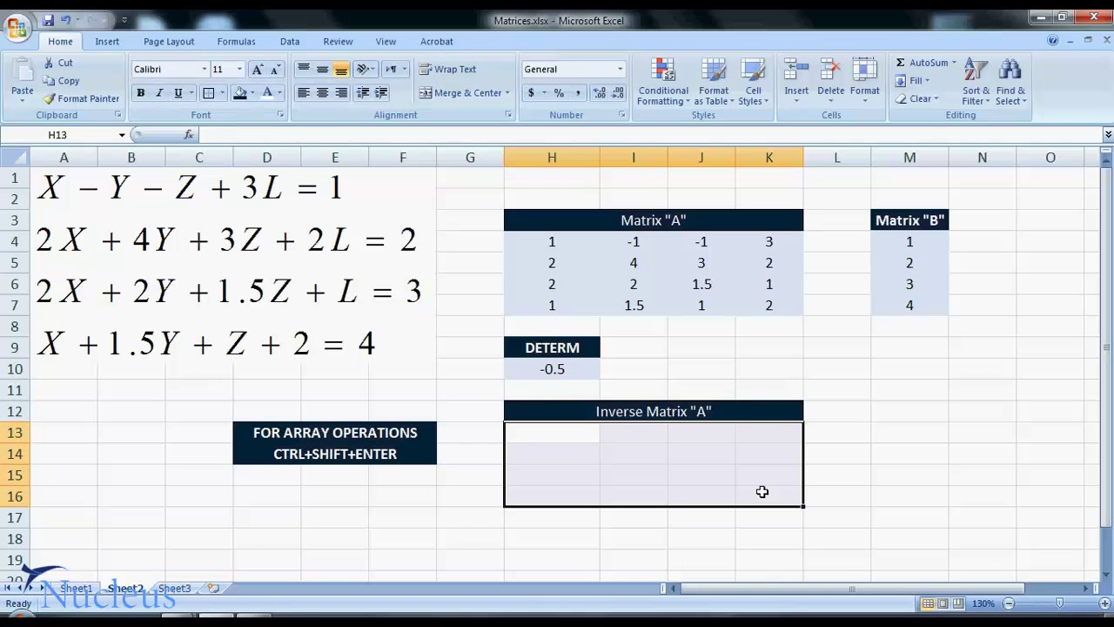
# Enter =MINVERSE(H4:K7) as an array formula across the range H13:K16
pyautogui.write('=MIN')
pyautogui.press('BackSpace')
pyautogui.press('BackSpace')
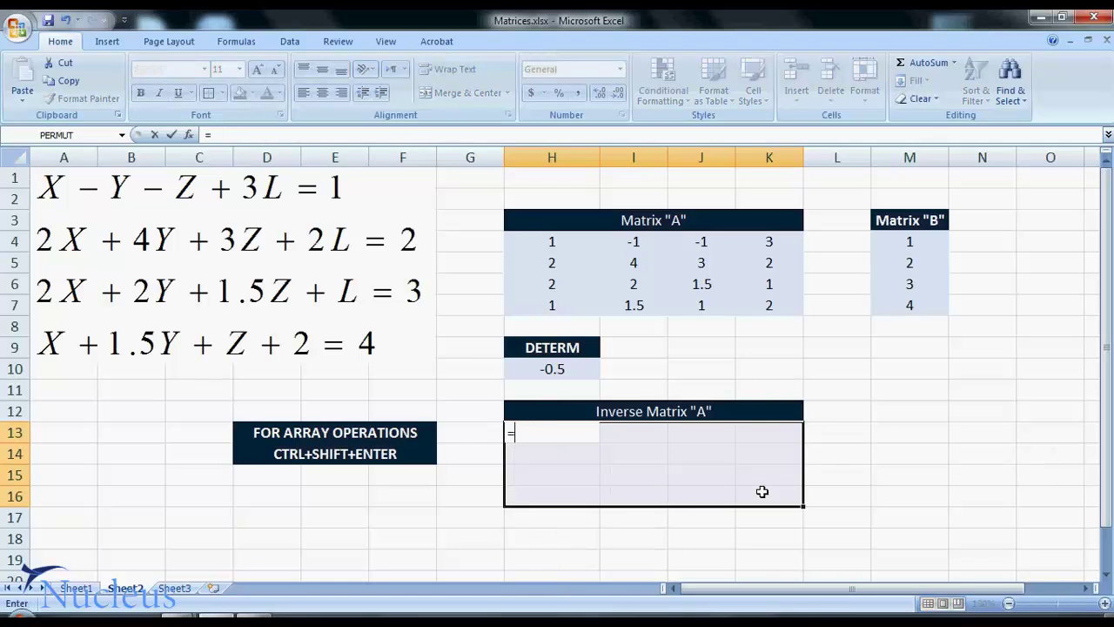
pyautogui.write('MINVERSE(')
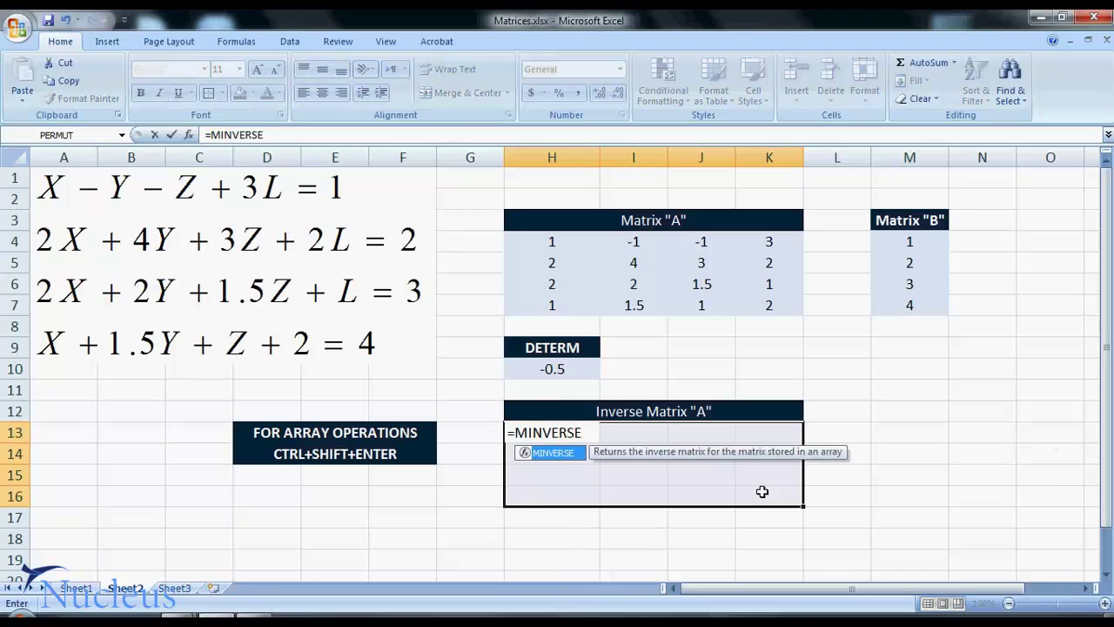
pyautogui.press('Up')
pyautogui.press('Up')
pyautogui.press('Up')
pyautogui.press('Up')
pyautogui.press('Up')
pyautogui.press('Up')
pyautogui.hotkey('shift', 'Right')
pyautogui.hotkey('shift', 'Right')
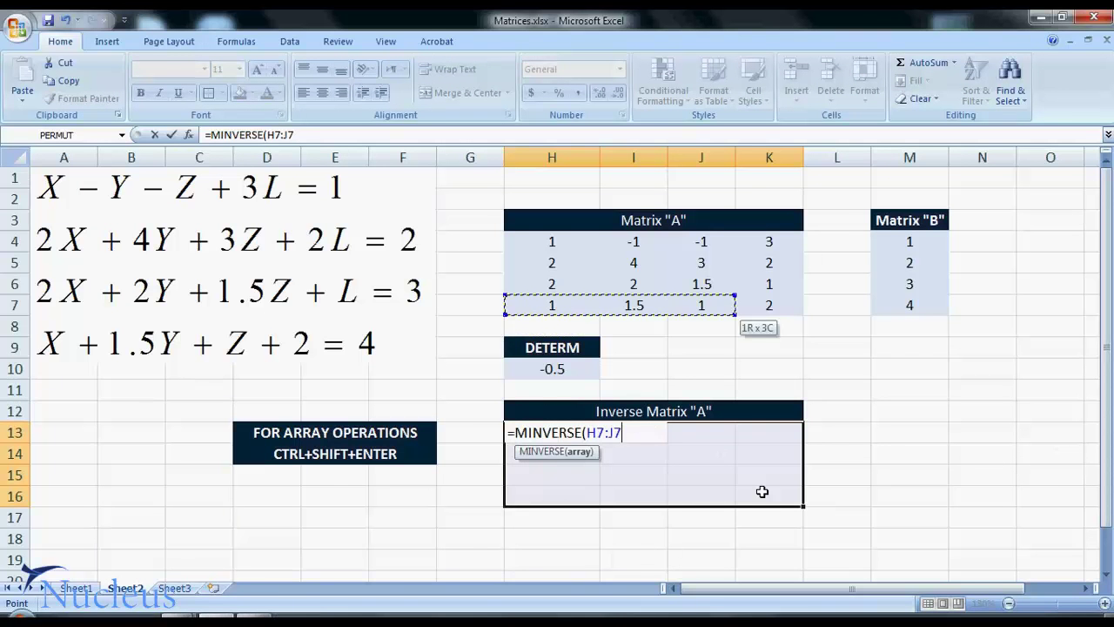
pyautogui.hotkey('shift', 'Right')
pyautogui.hotkey('shift', 'Up')
pyautogui.hotkey('shift', 'Up')
pyautogui.hotkey('shift', 'Up')
pyautogui.write(')')
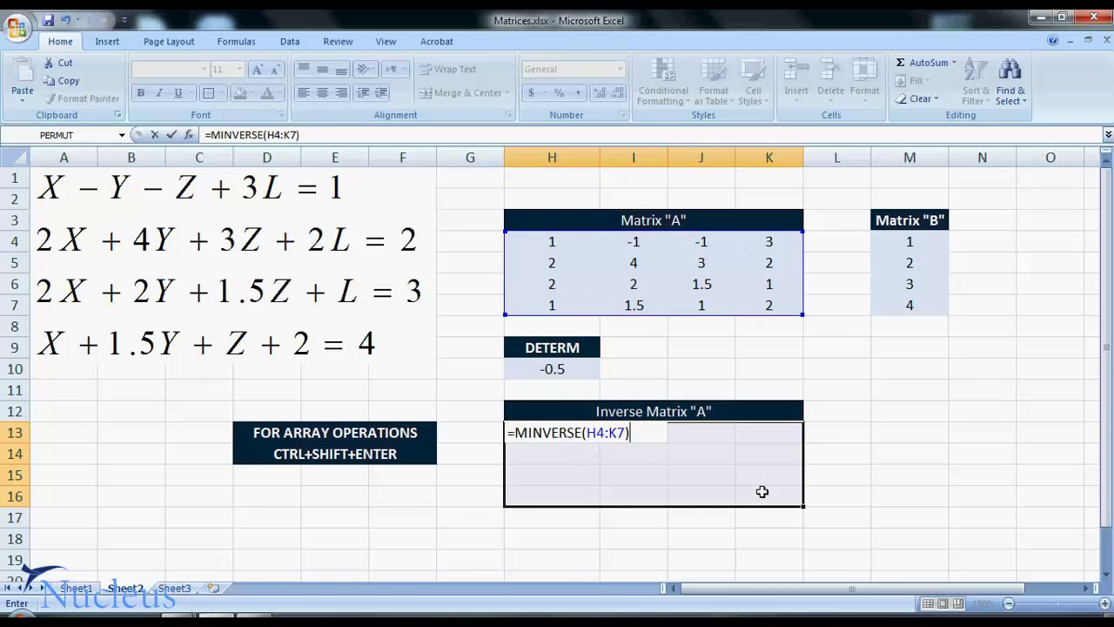
pyautogui.hotkey('ctrl', 'shift', 'Return')
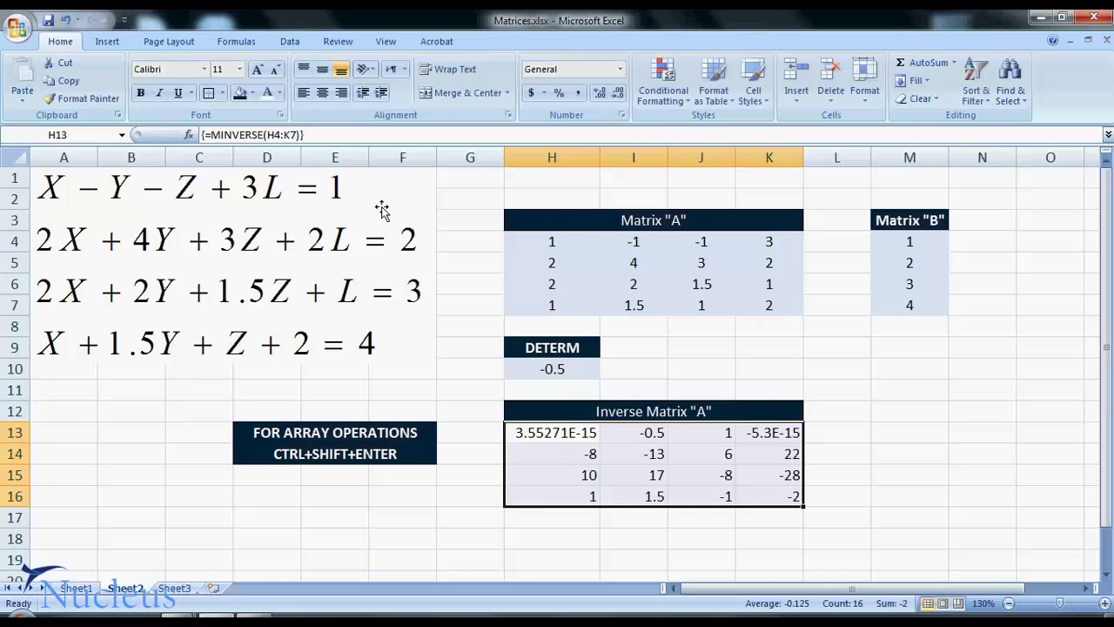
# Center the inverse matrix values in H13:K16 horizontally and vertically and give them a light blue fill
pyautogui.click(322, 92)
pyautogui.click(322, 69)
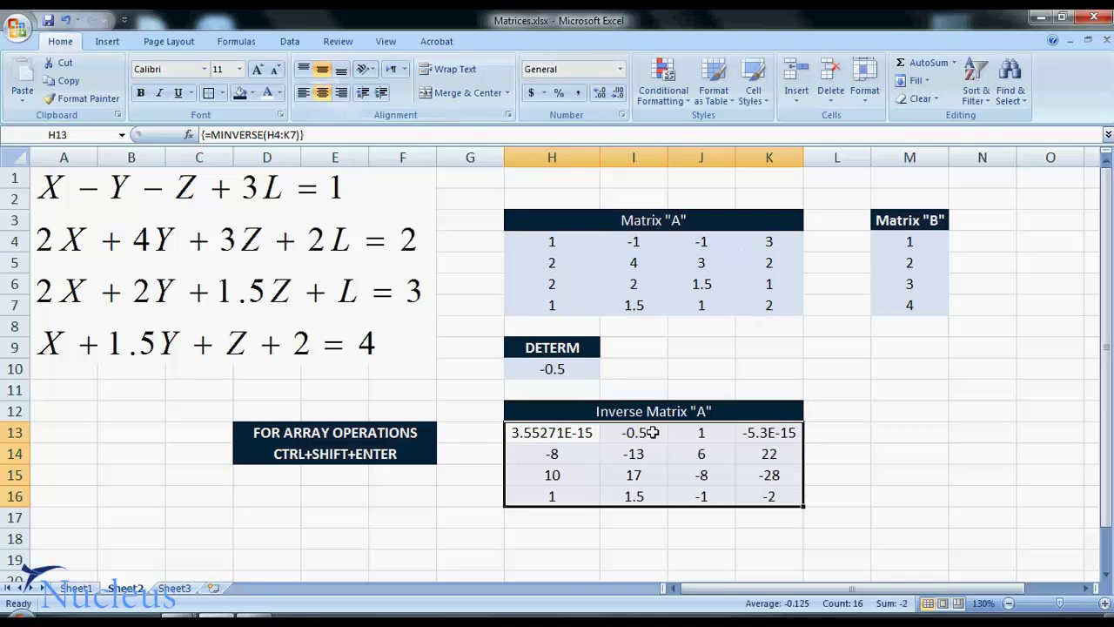
pyautogui.click(253, 93)
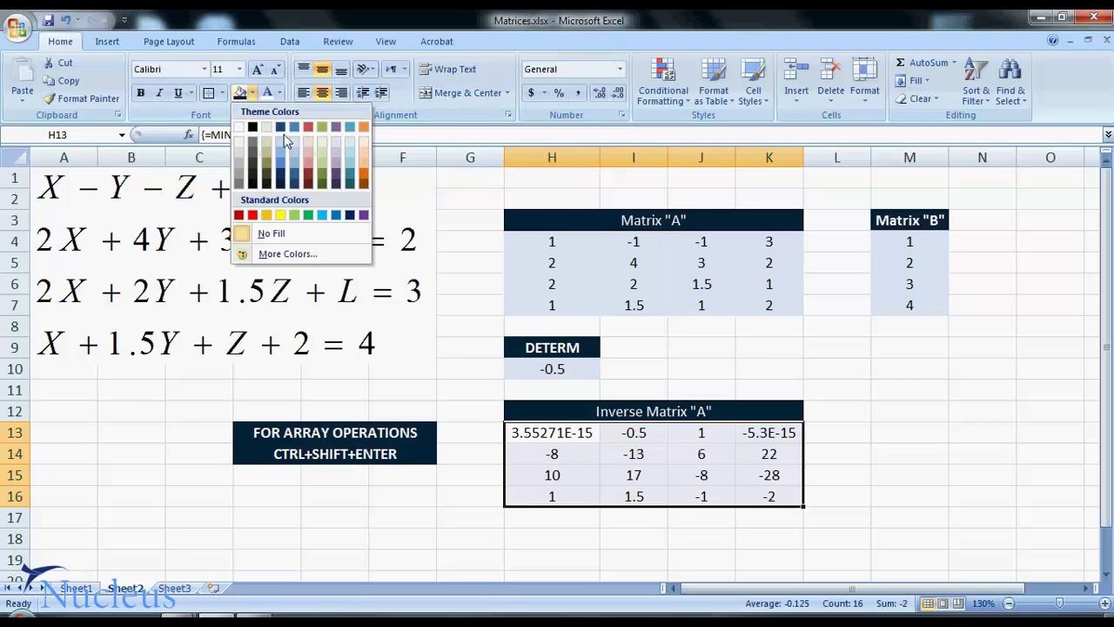
pyautogui.click(458, 427)
pyautogui.moveTo(269, 452); pyautogui.dragTo(295, 451)
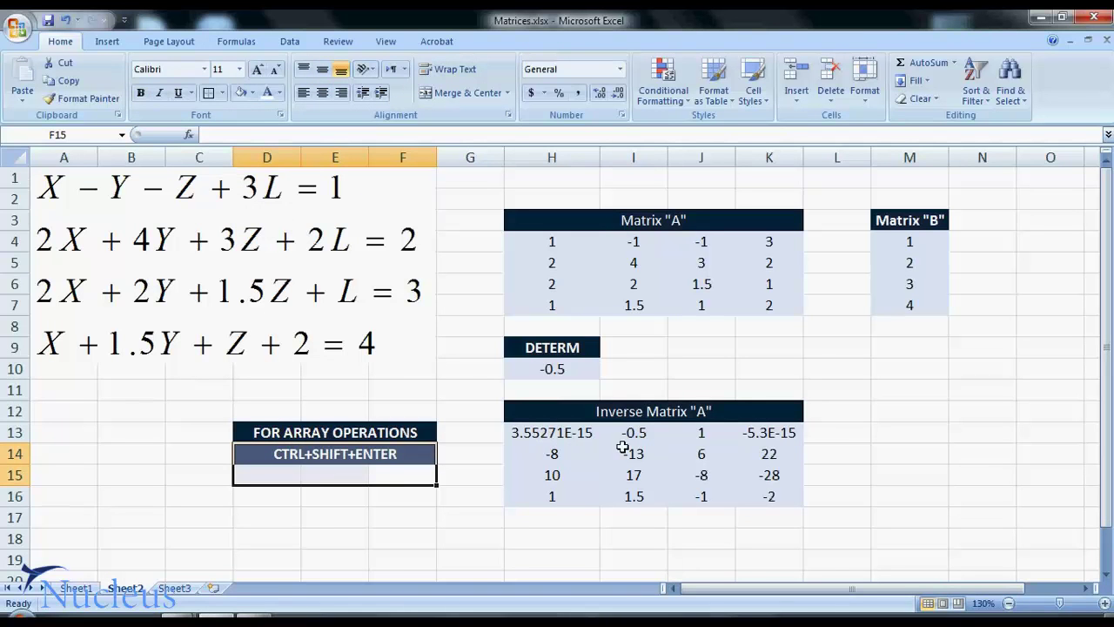
# Move the Matrix "B" block from M3:M7 to M12:M16 and bold the Inverse Matrix "A" and Matrix "A" headings
pyautogui.moveTo(923, 228); pyautogui.dragTo(902, 493)
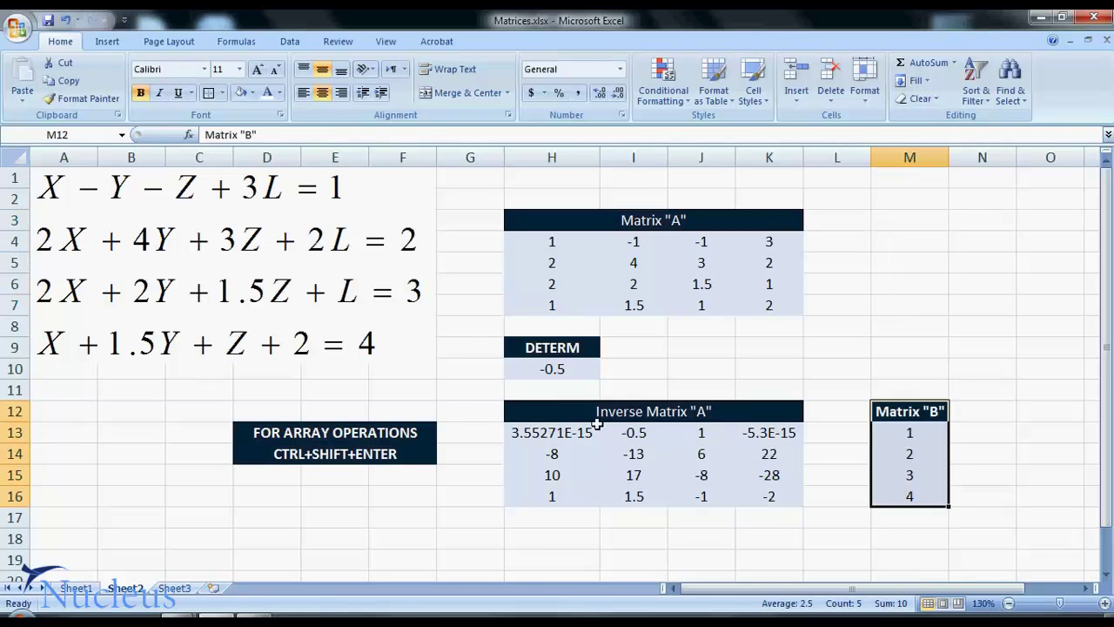
pyautogui.click(738, 414)
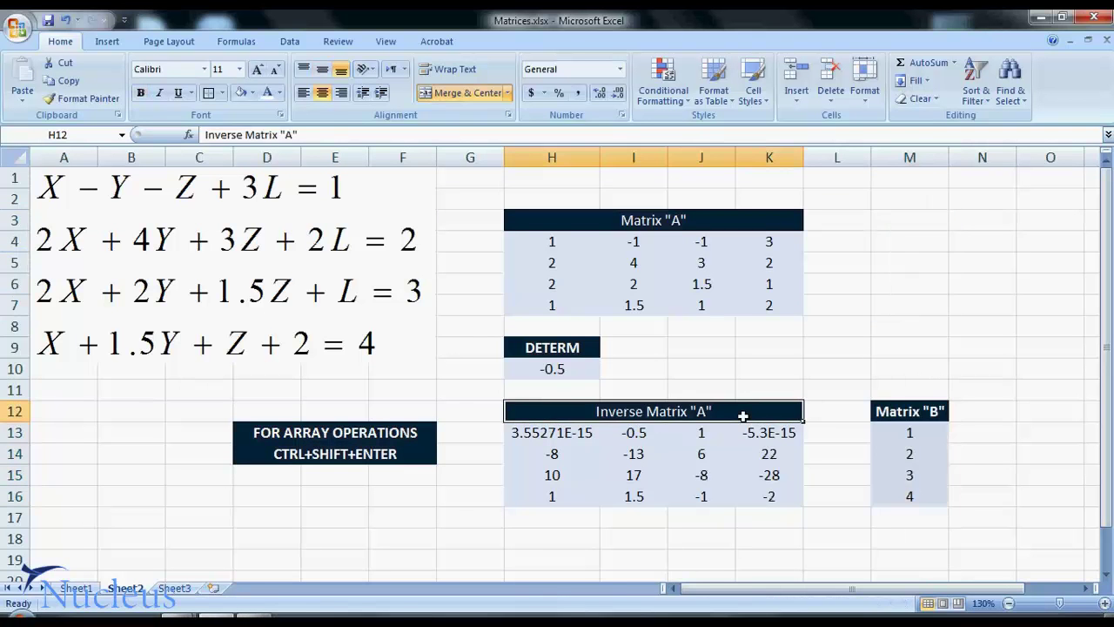
pyautogui.click(729, 220)
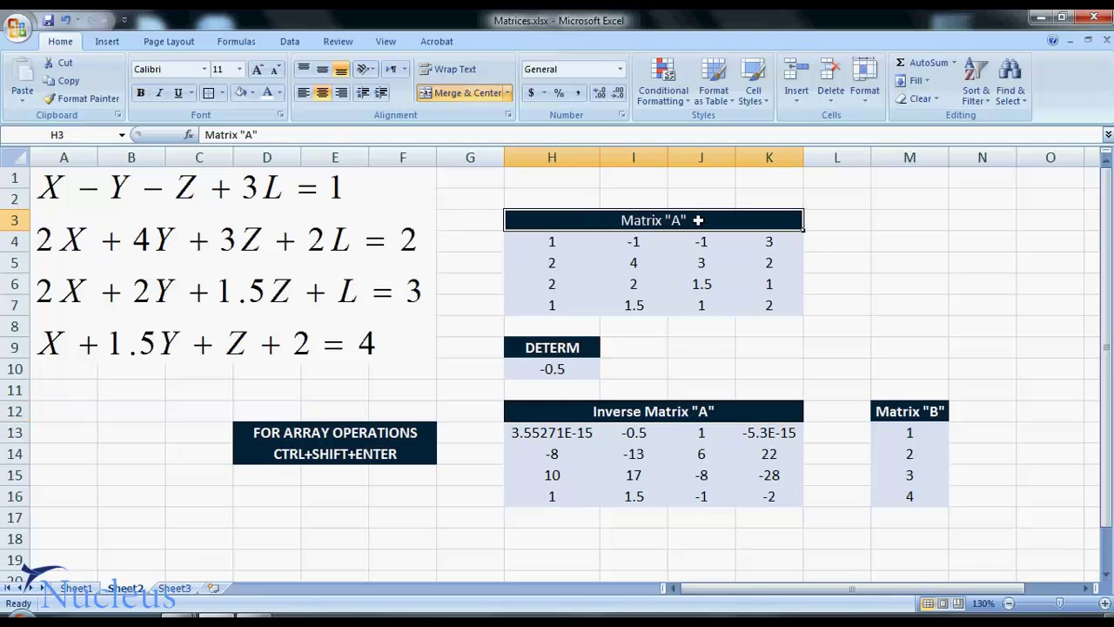
# Copy the formatting of the Matrix "B" block (M12:M16) onto O12:O16
pyautogui.click(1024, 412)
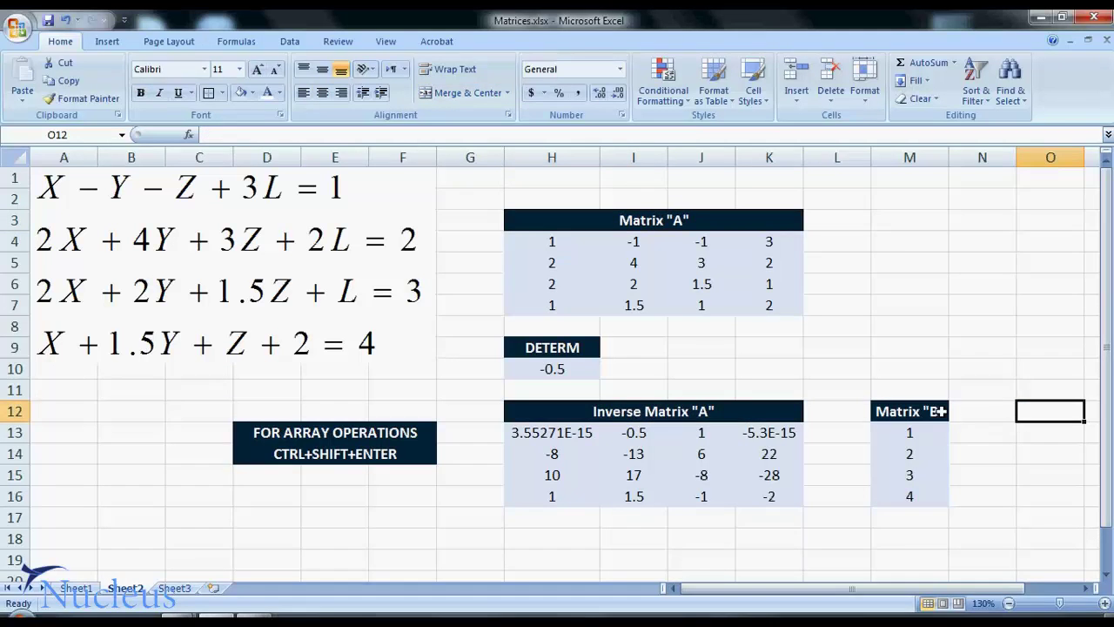
pyautogui.moveTo(940, 412); pyautogui.dragTo(909, 494)
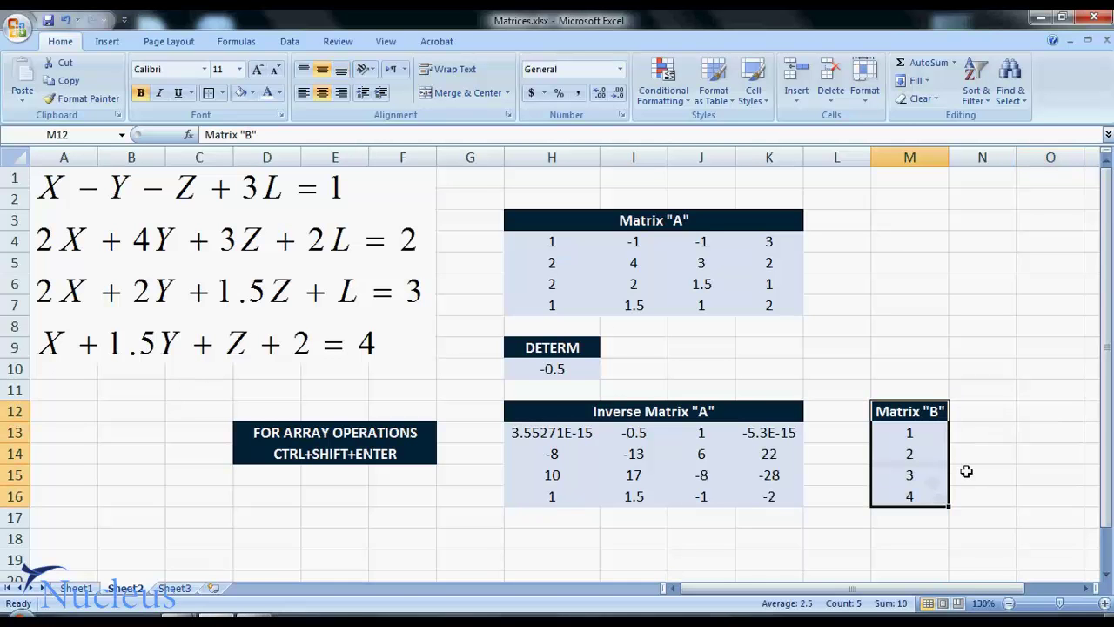
pyautogui.click(83, 99)
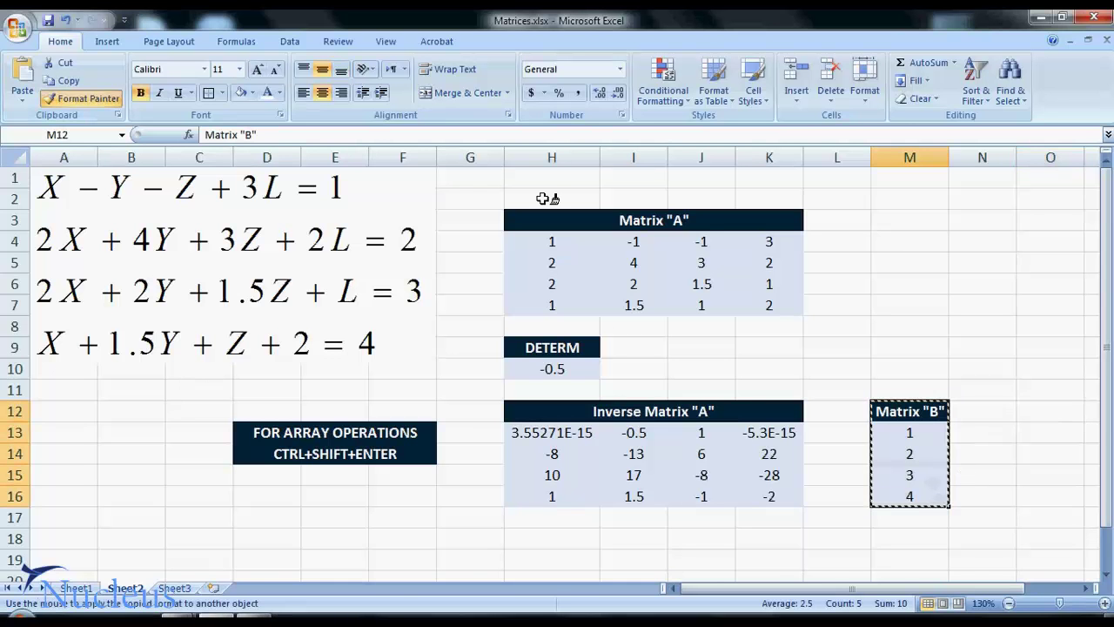
pyautogui.moveTo(1029, 416); pyautogui.dragTo(1039, 496)
# Enter the heading Matrix "X" in cell O12 and widen column O slightly to fit it
pyautogui.click(1047, 416)
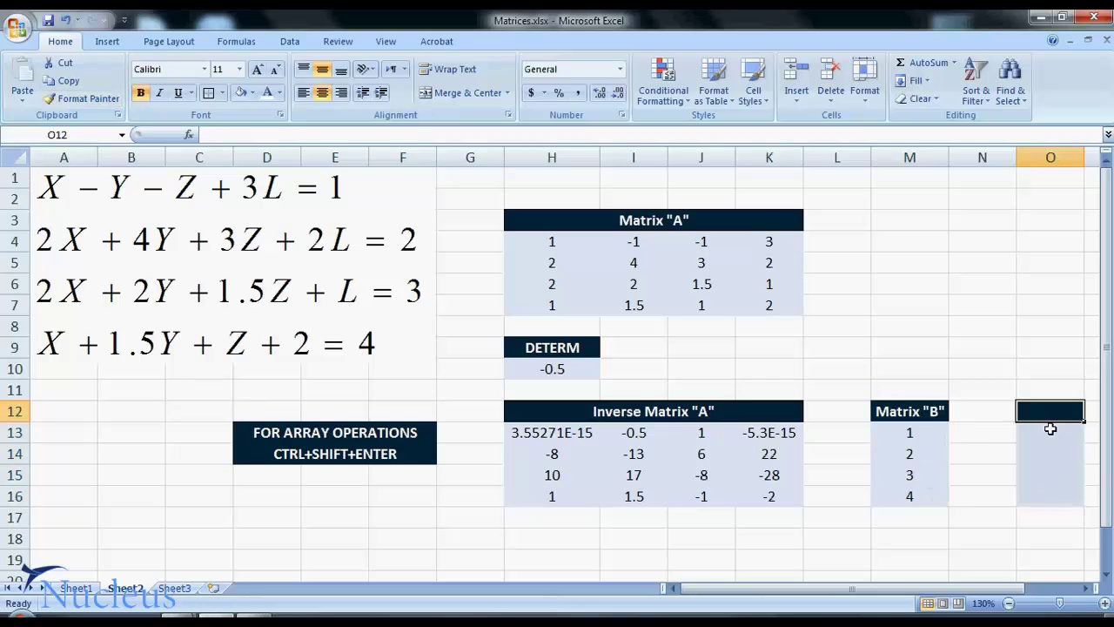
pyautogui.write('mATR')
pyautogui.press('BackSpace')
pyautogui.press('BackSpace')
pyautogui.press('BackSpace')
pyautogui.press('BackSpace')
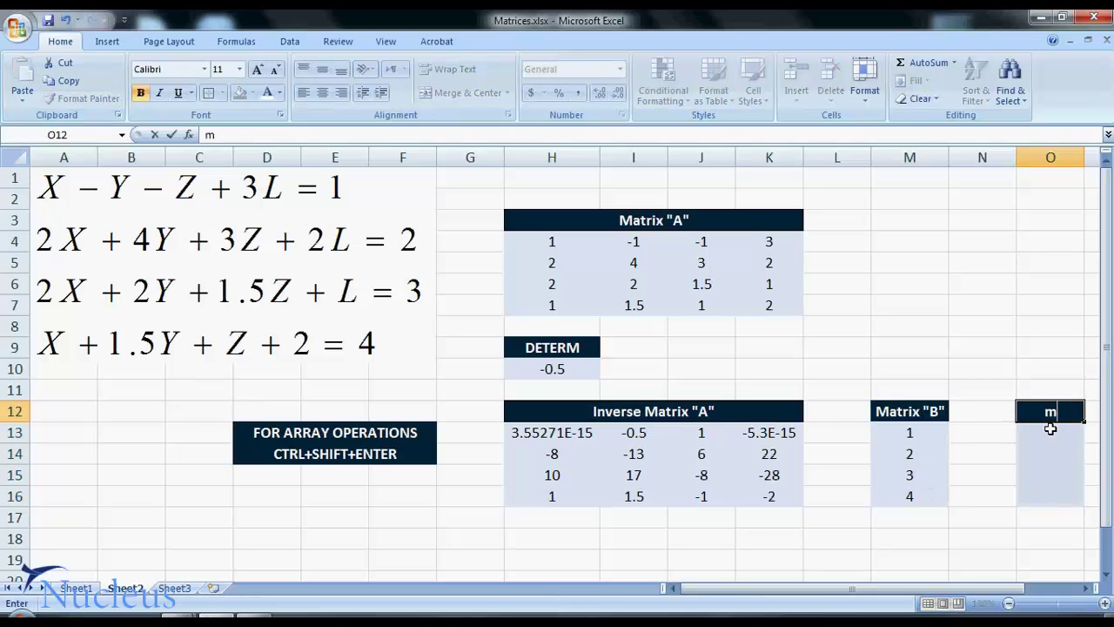
pyautogui.write('Matrix')
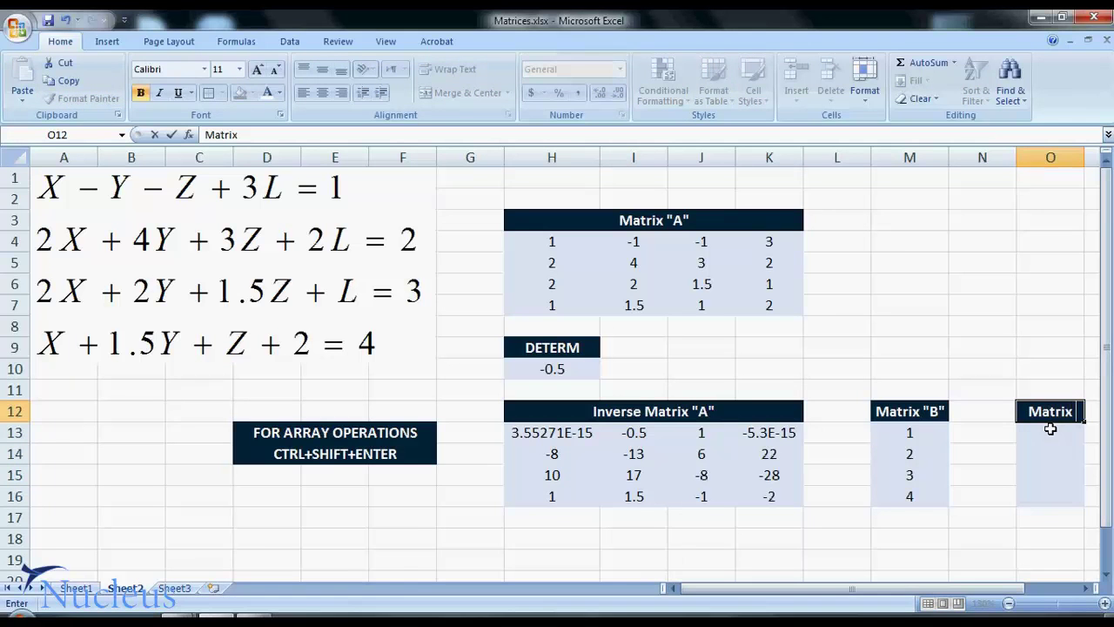
pyautogui.write(' (')
pyautogui.press('BackSpace')
pyautogui.press('BackSpace')
pyautogui.write('"X"')
pyautogui.press('Return')
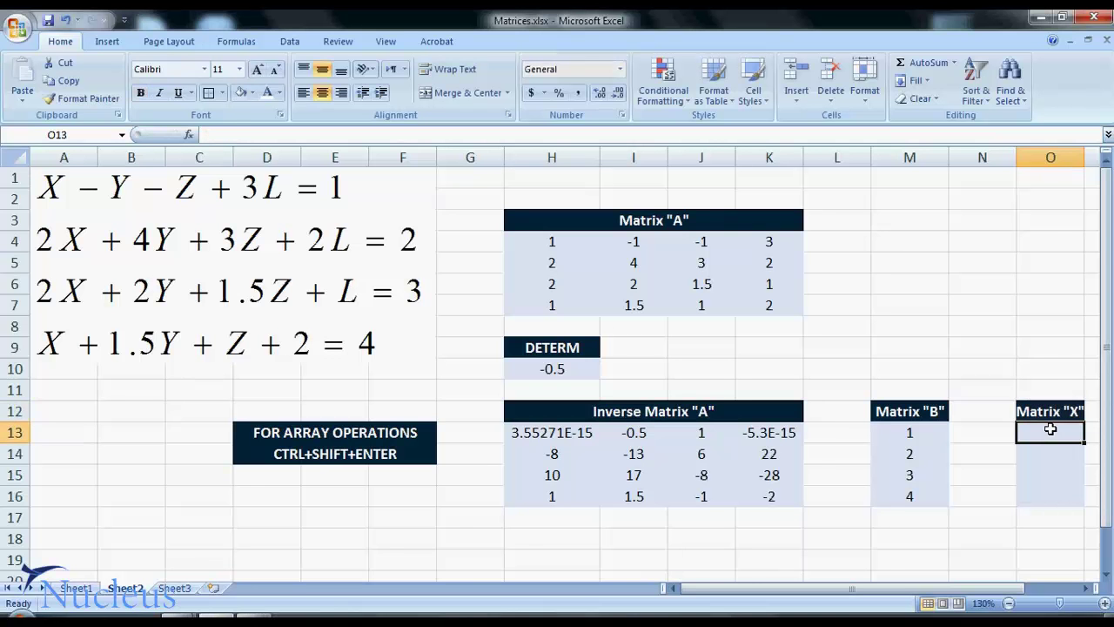
pyautogui.moveTo(1086, 157); pyautogui.dragTo(1095, 157)
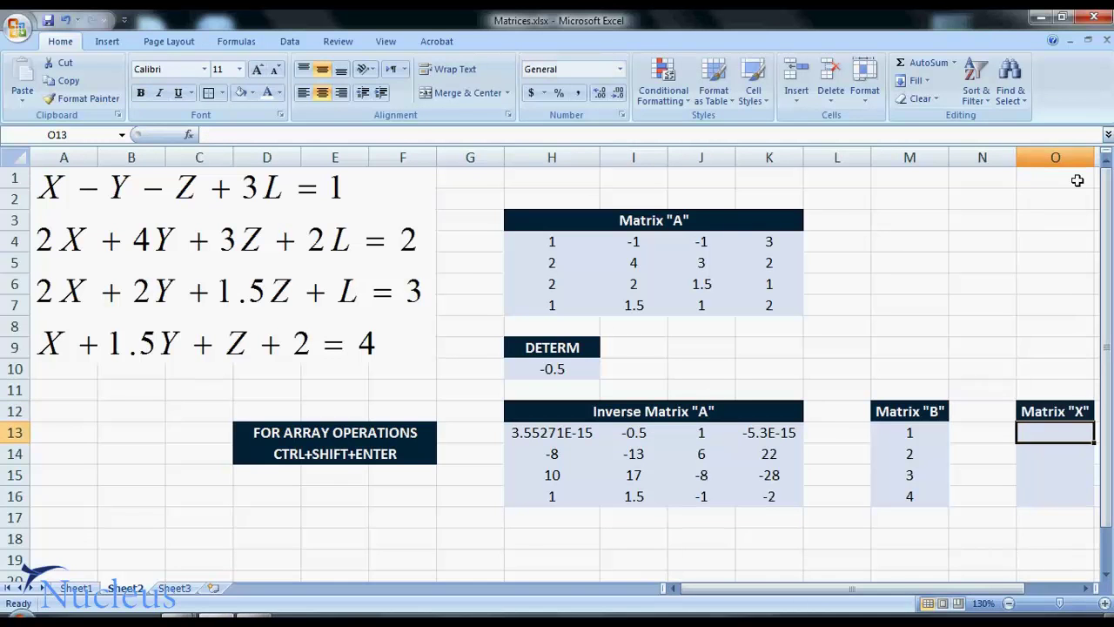
# Fill O13:O16 with the array formula =MMULT(H13:K16,M13:M16) to multiply the inverse of Matrix "A" by Matrix "B"
pyautogui.moveTo(970, 588); pyautogui.dragTo(996, 592)
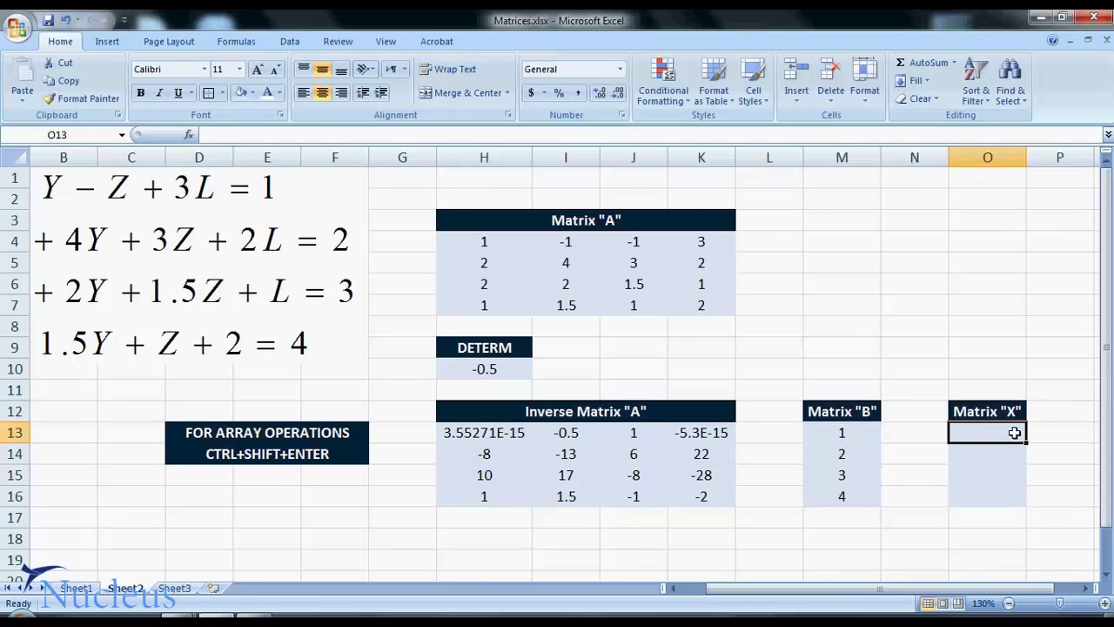
pyautogui.moveTo(990, 424); pyautogui.dragTo(989, 499)
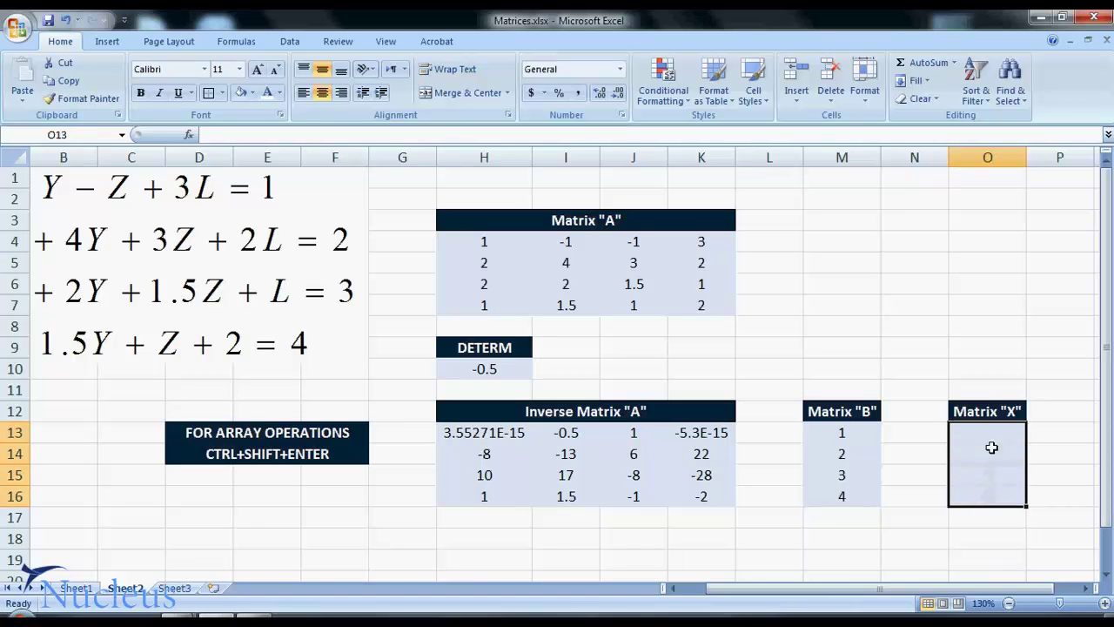
pyautogui.write('=')
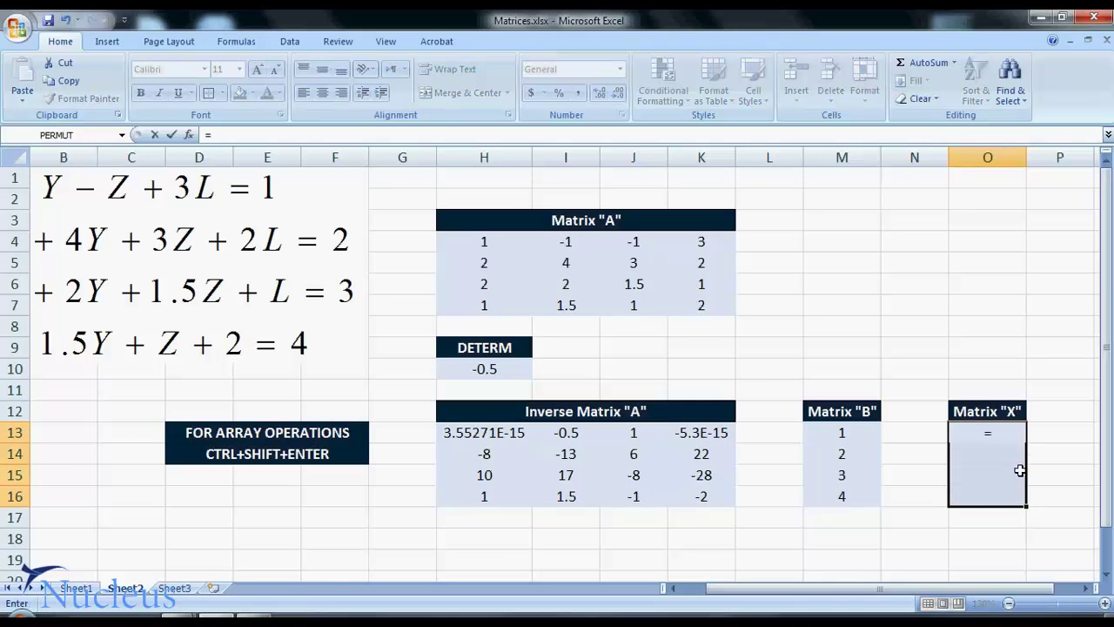
pyautogui.write('m')
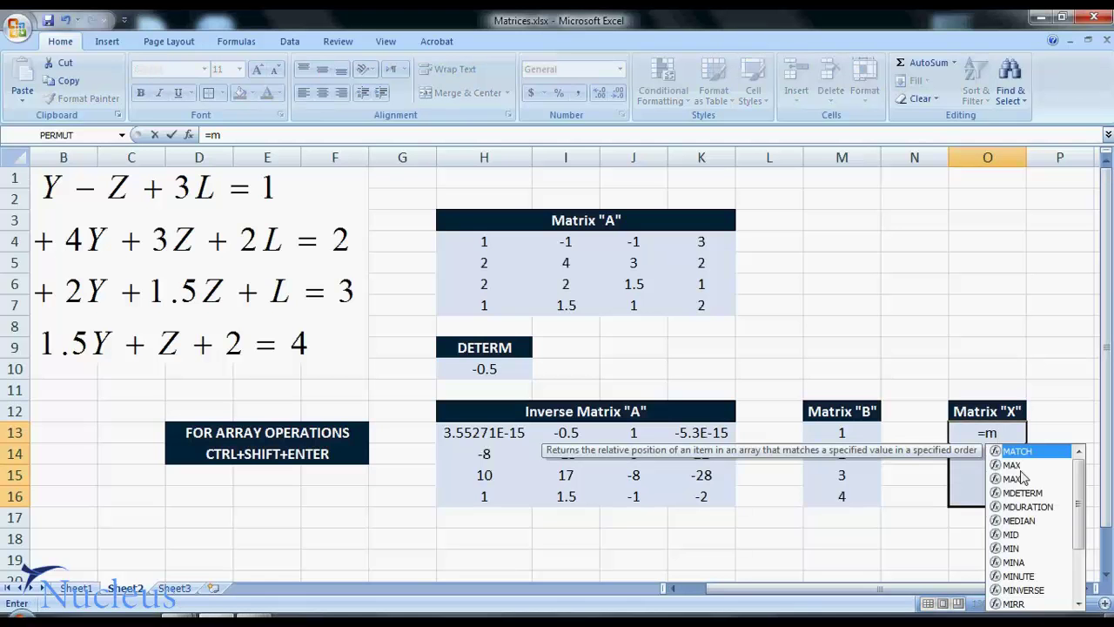
pyautogui.write('mult')
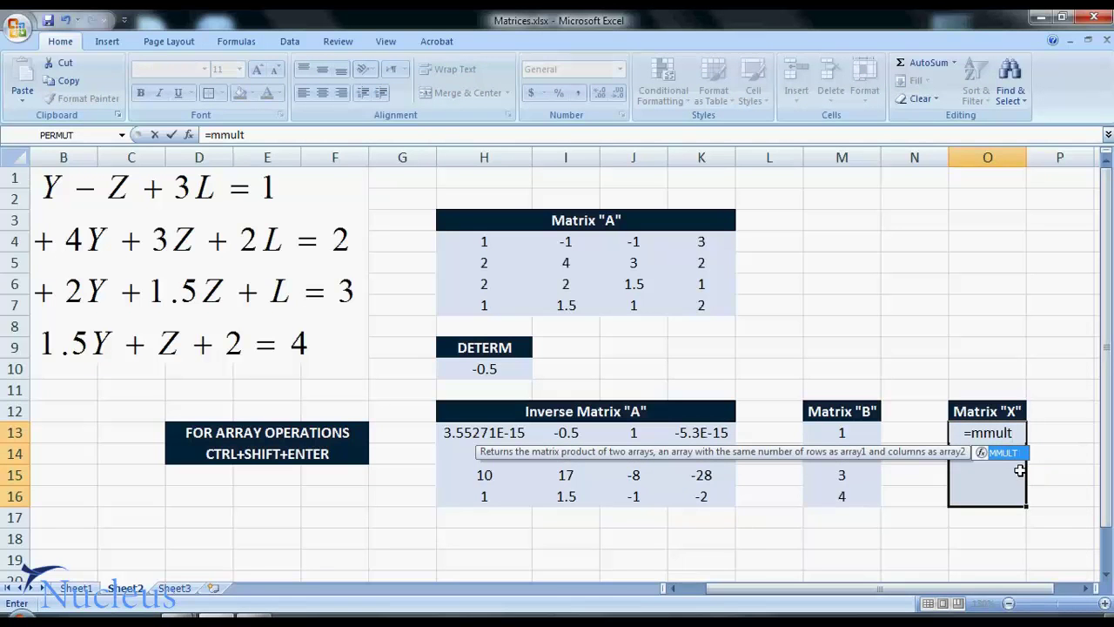
pyautogui.write('(')
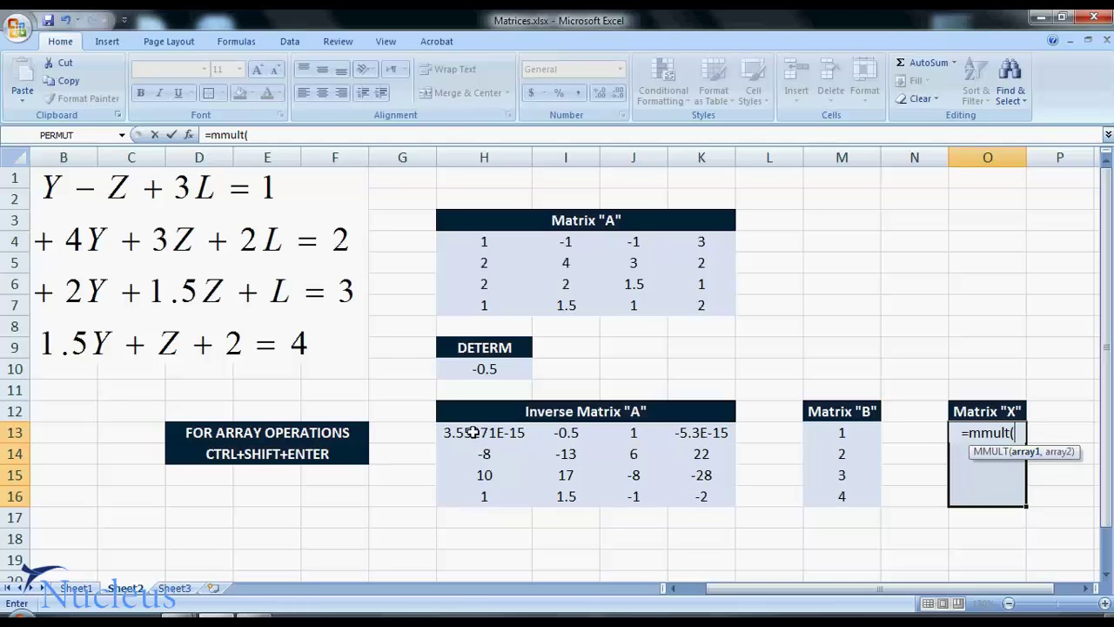
pyautogui.moveTo(470, 432); pyautogui.dragTo(706, 499)
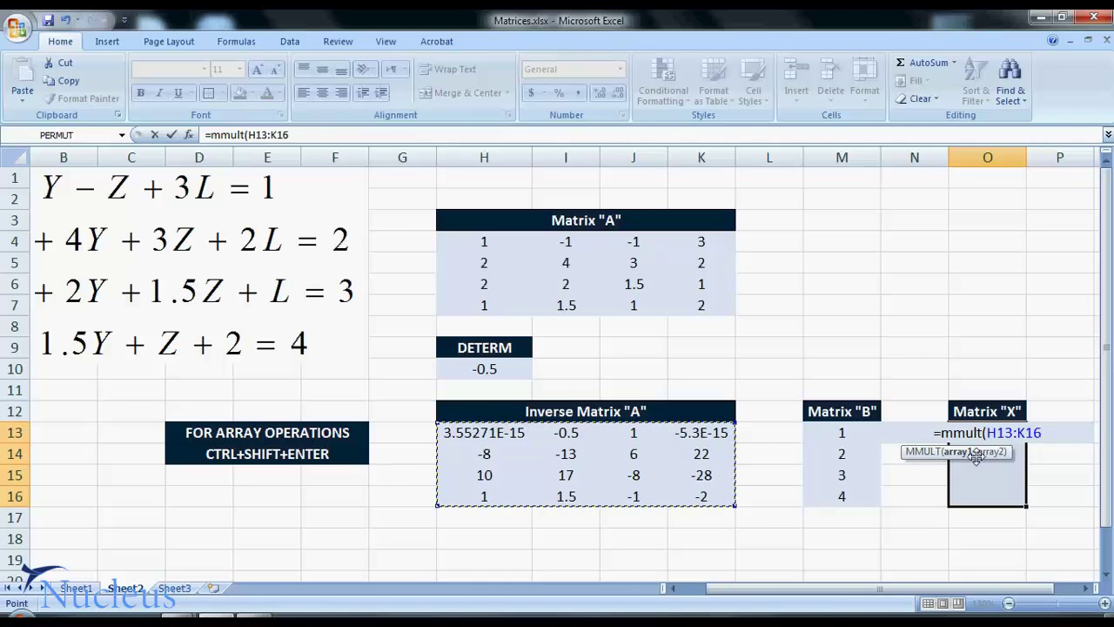
pyautogui.write(',')
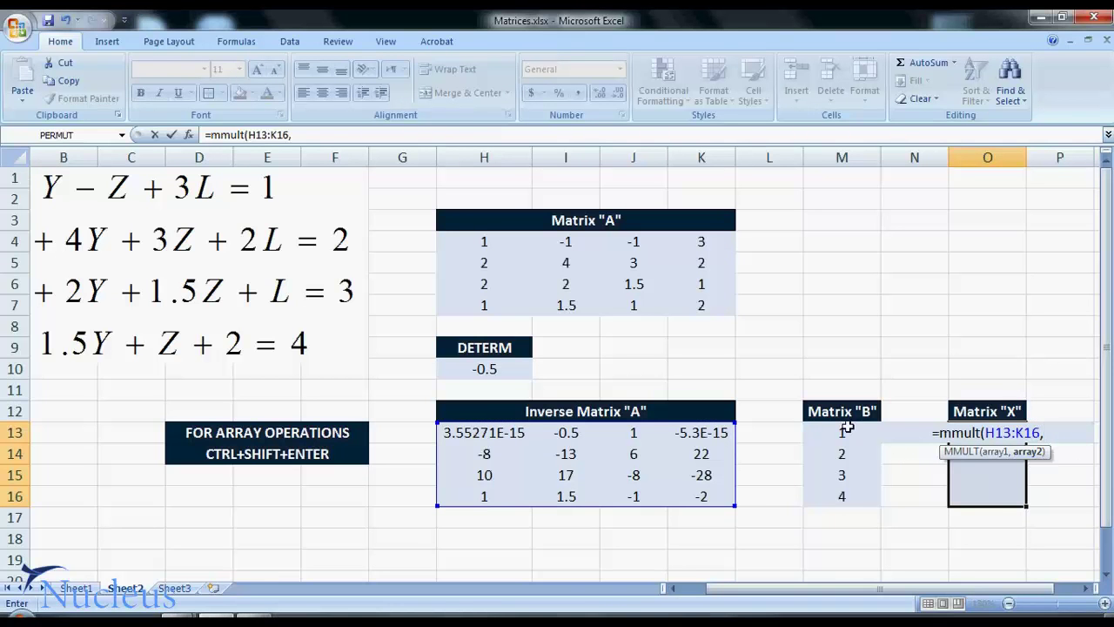
pyautogui.moveTo(848, 431); pyautogui.dragTo(867, 476)
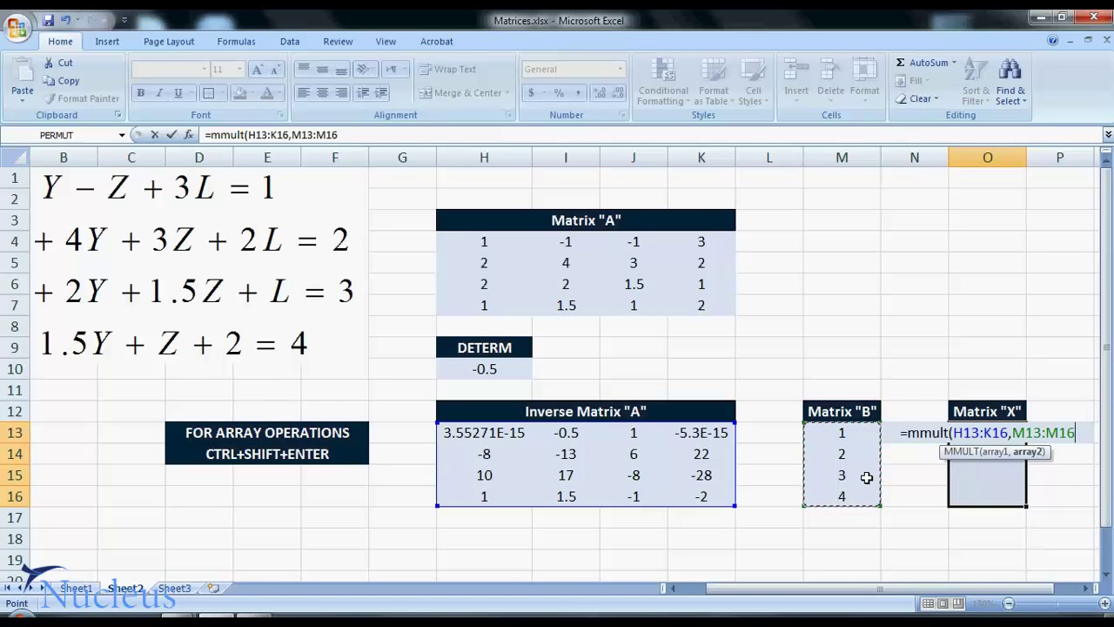
pyautogui.write(')')
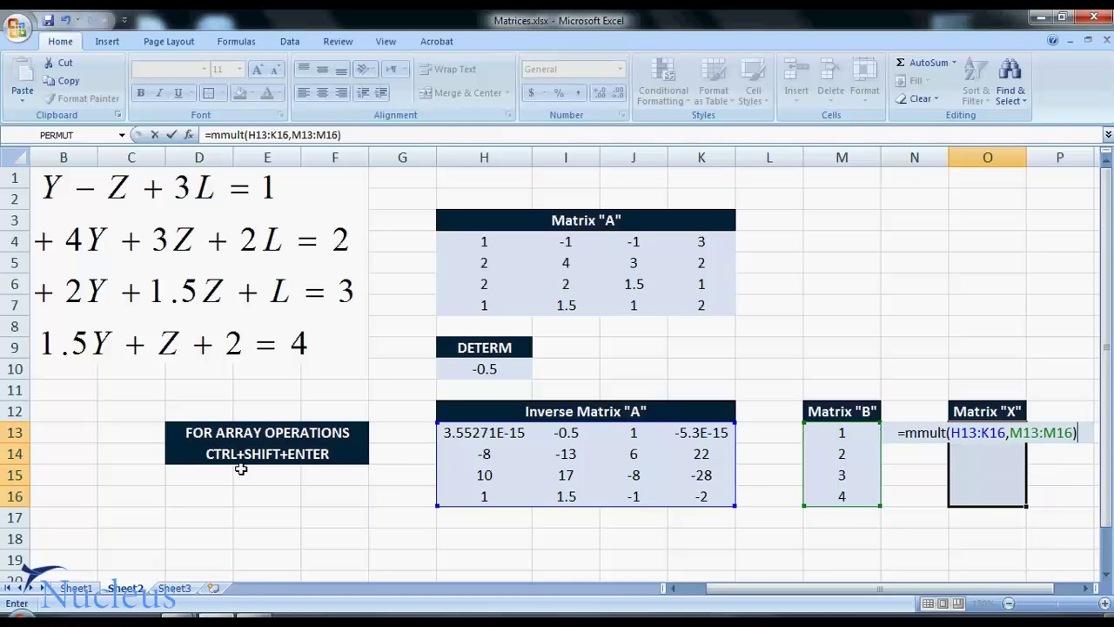
pyautogui.hotkey('ctrl', 'shift', 'Return')
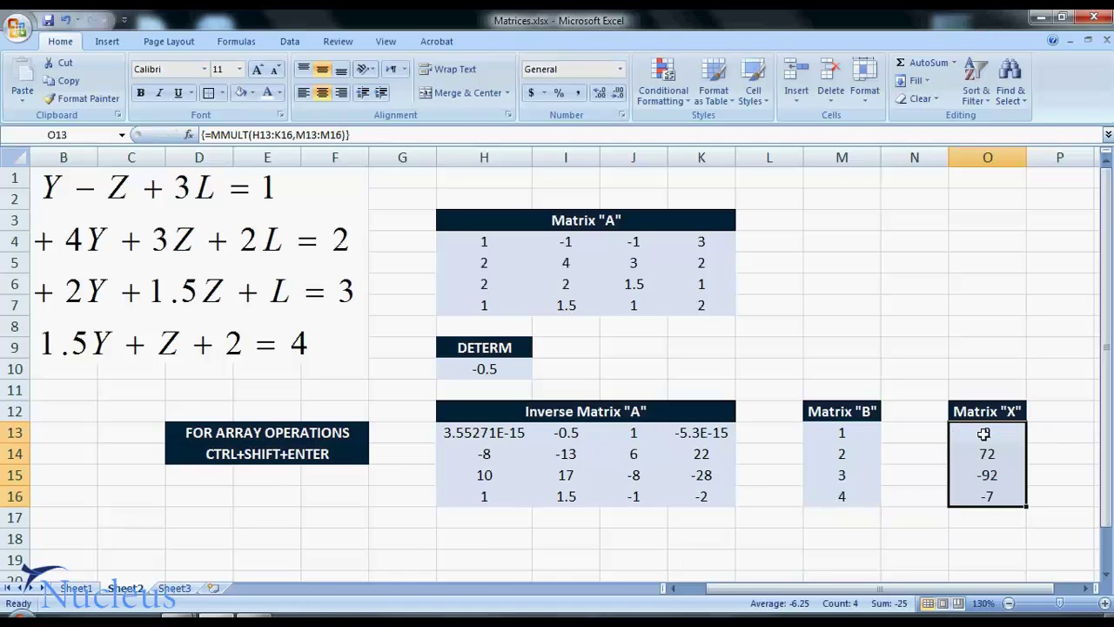
pyautogui.click(986, 478)
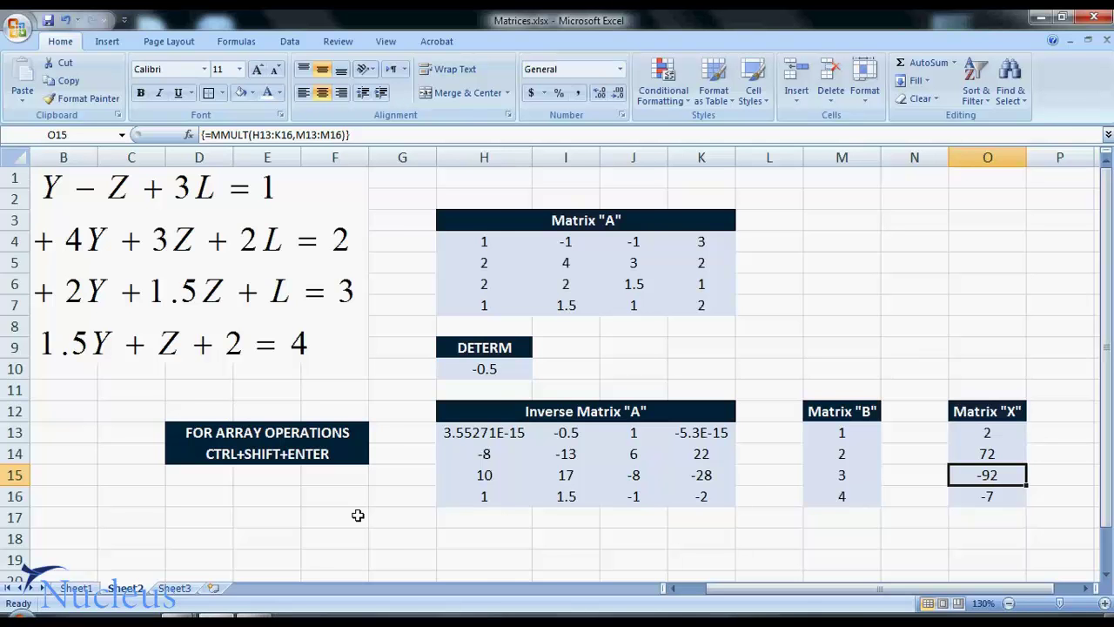
pyautogui.moveTo(740, 598); pyautogui.dragTo(729, 598)
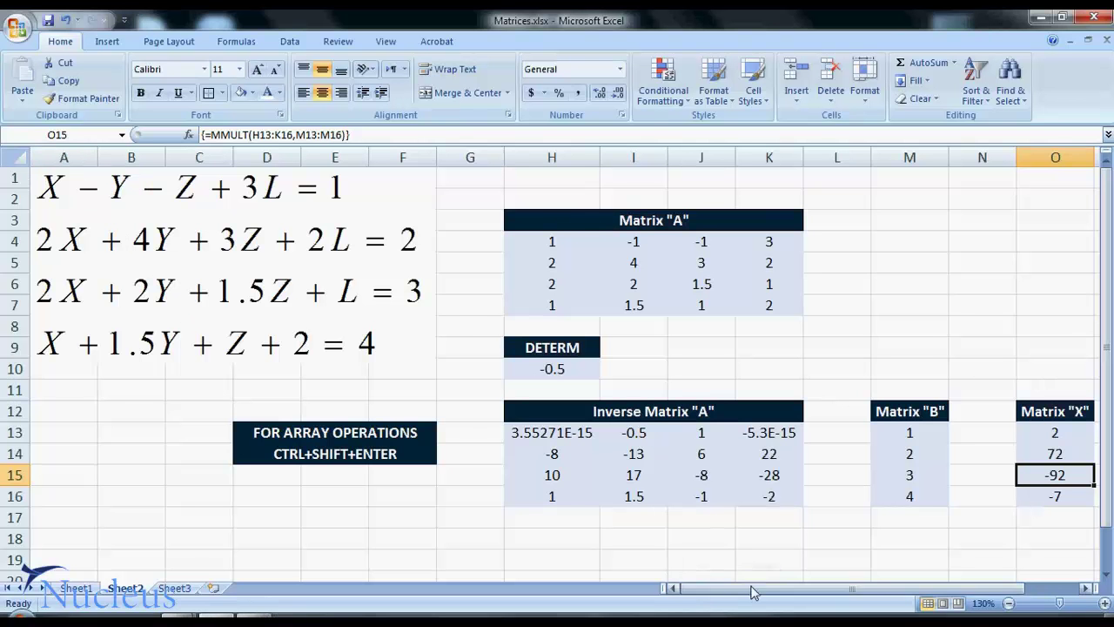
pyautogui.moveTo(746, 589); pyautogui.dragTo(801, 590)
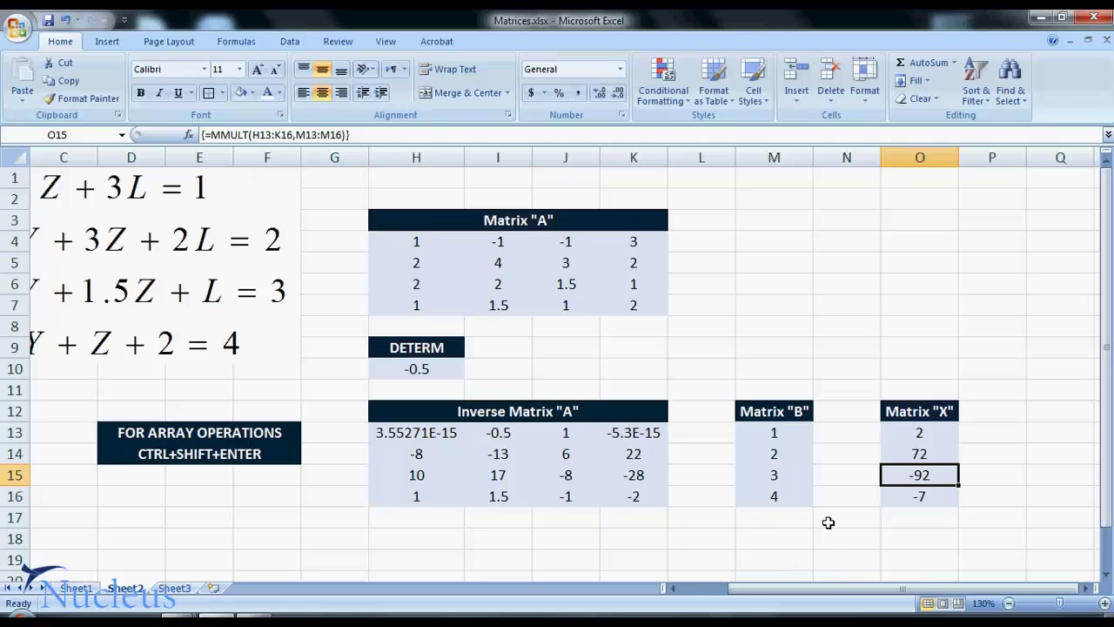
pyautogui.click(541, 343)
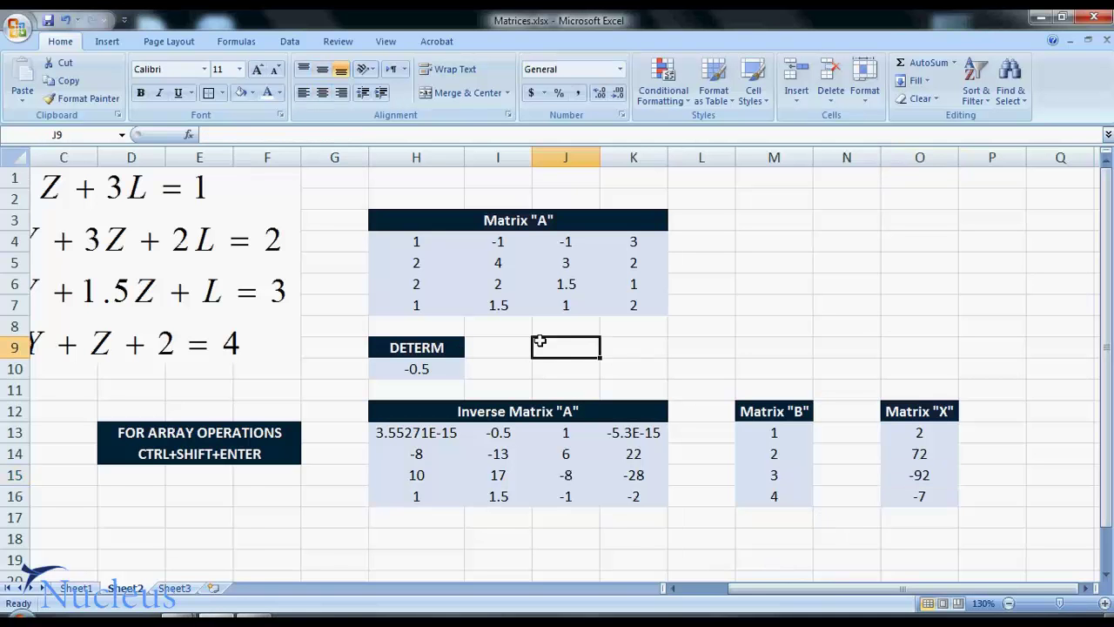
pyautogui.click(688, 284)
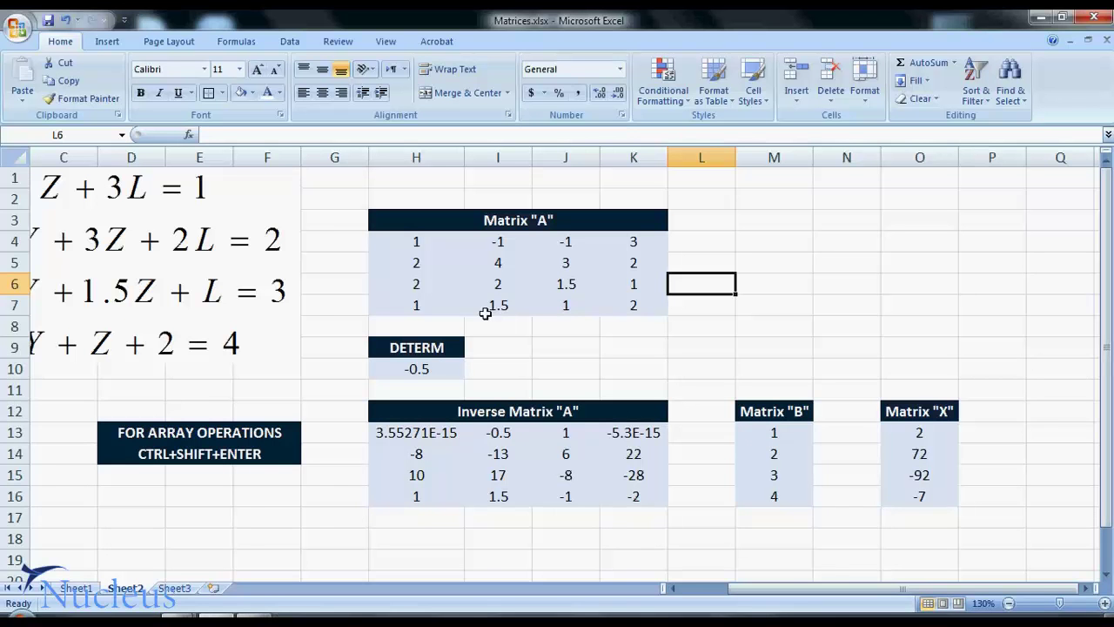
# Set cell H6 of Matrix "A" to 1 and inspect the determinant and the inverse matrix range H13:K16
pyautogui.click(419, 285)
pyautogui.write('1')
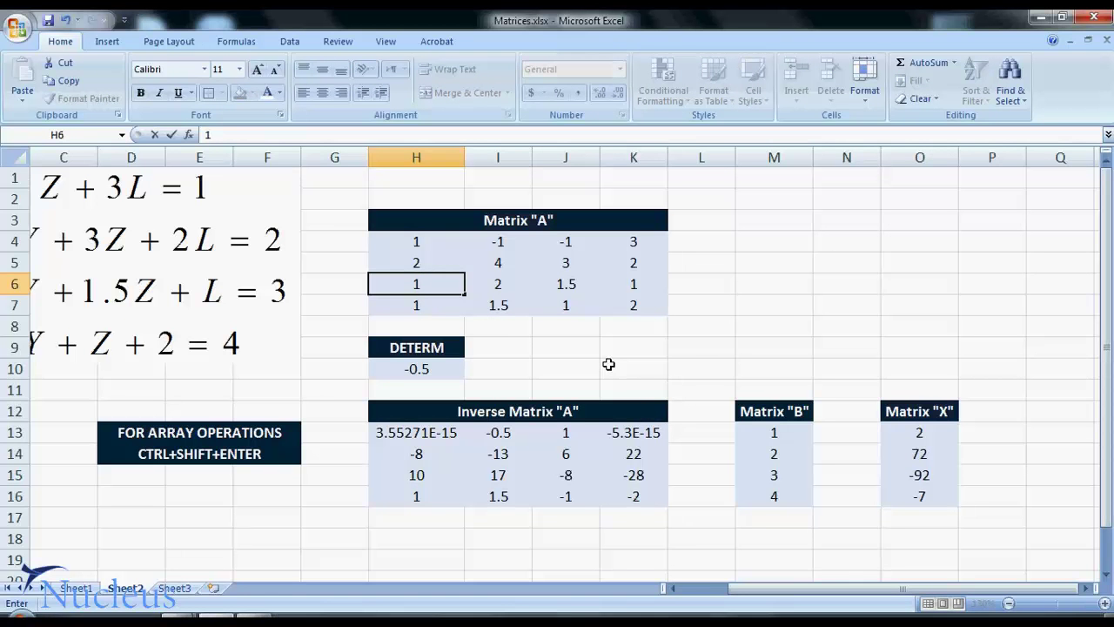
pyautogui.press('Return')
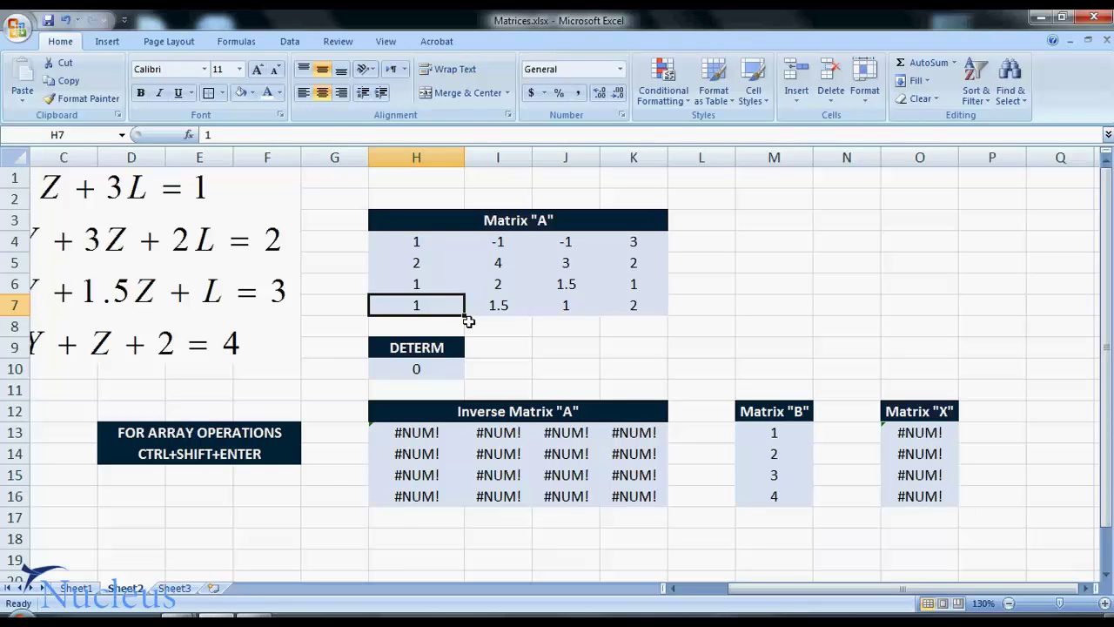
pyautogui.click(442, 369)
pyautogui.moveTo(423, 438); pyautogui.dragTo(625, 495)
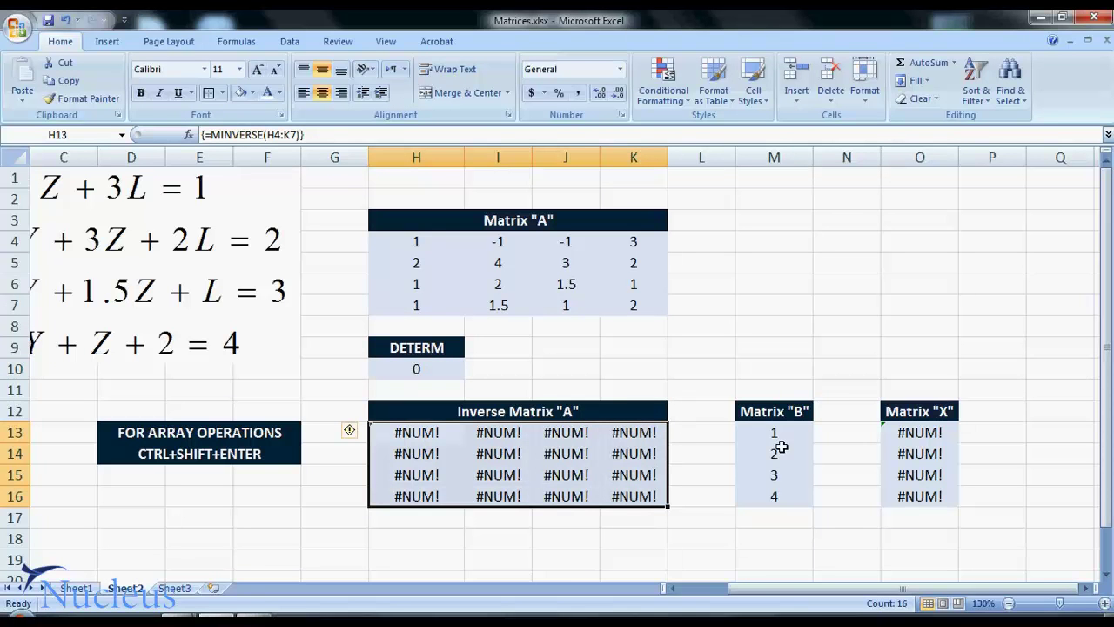
# Set cell H6 of Matrix "A" back to 2
pyautogui.click(411, 293)
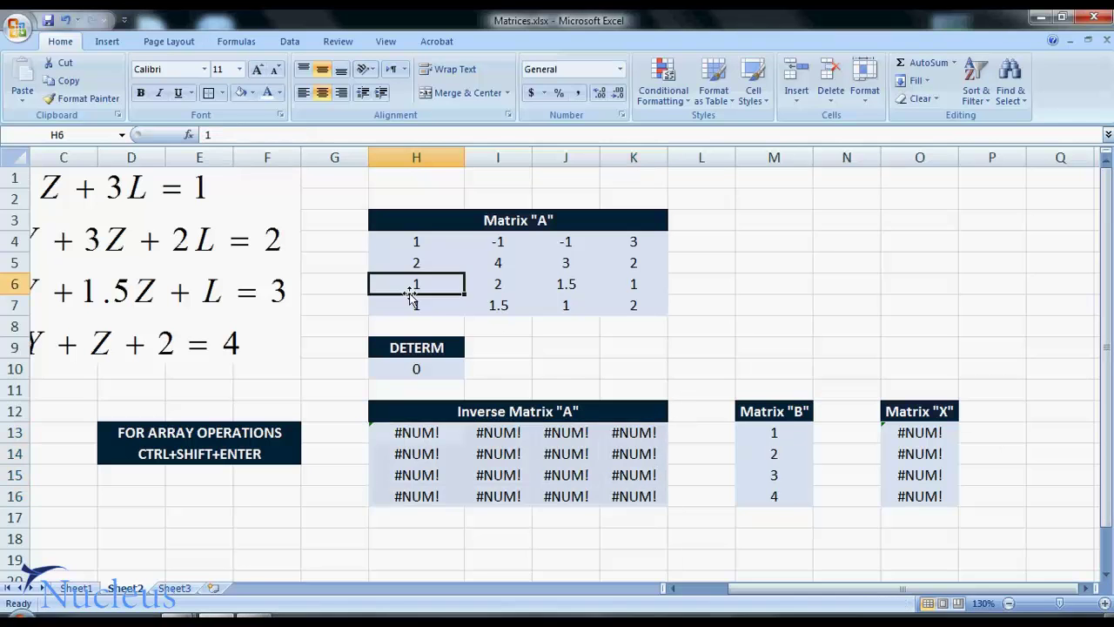
pyautogui.write('2')
pyautogui.press('Tab')
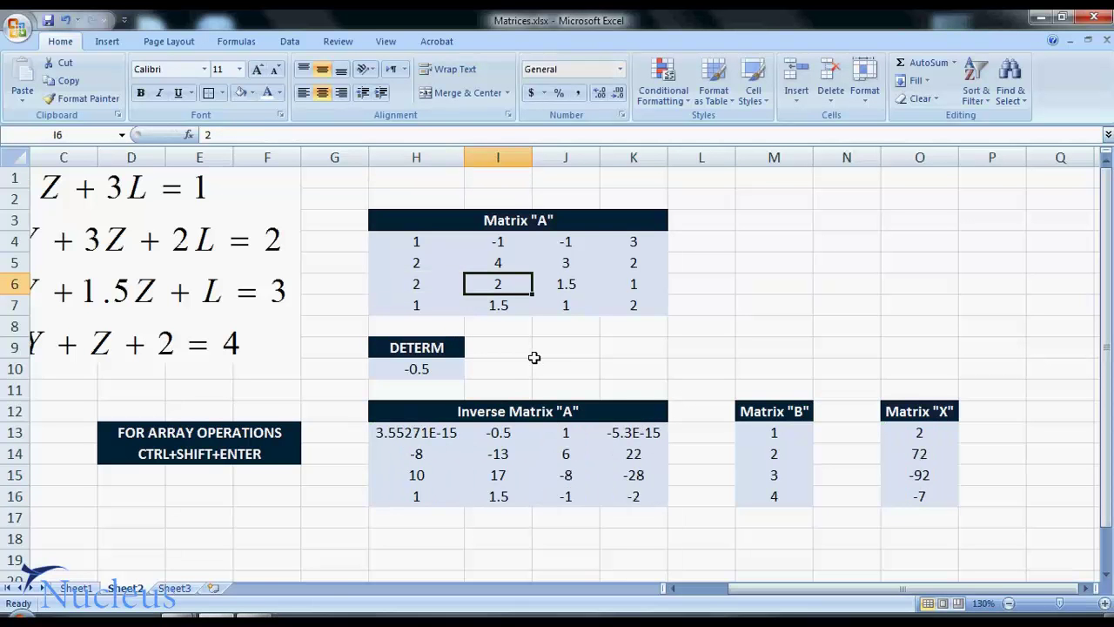
pyautogui.press('Left')
pyautogui.press('Left')
pyautogui.press('Left')
pyautogui.press('Left')
pyautogui.press('Left')
pyautogui.press('Left')
pyautogui.press('Left')
pyautogui.press('Left')
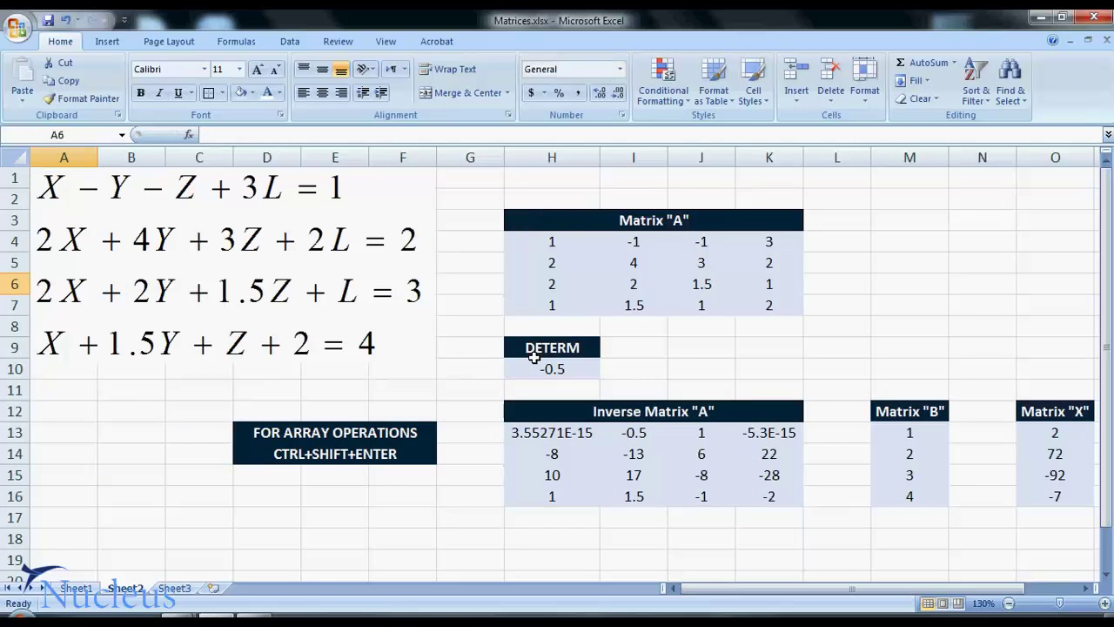